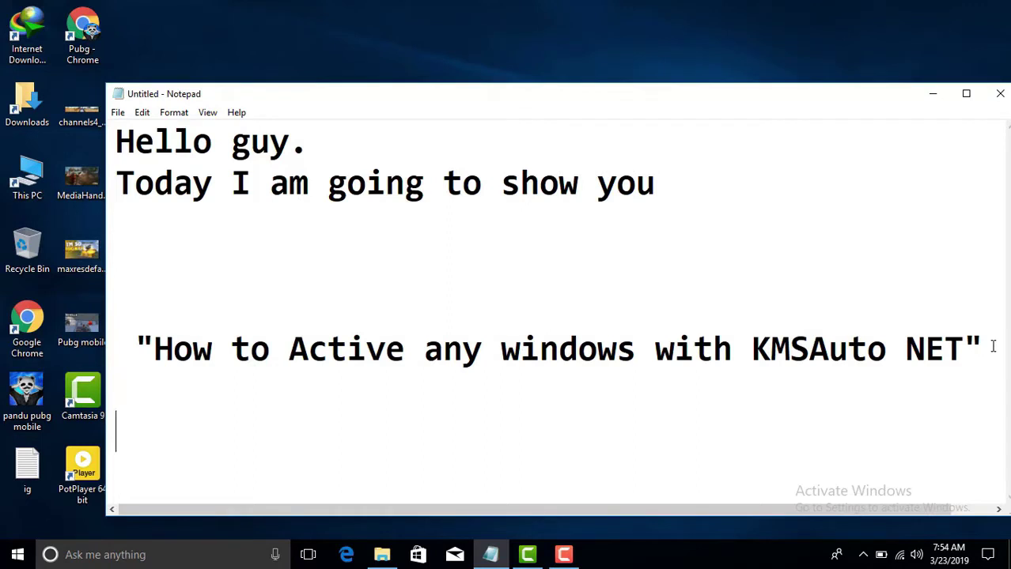
# Add the line "First you need to download latest version of kmsauto.." below the quoted title in the note
pyautogui.write('First you')
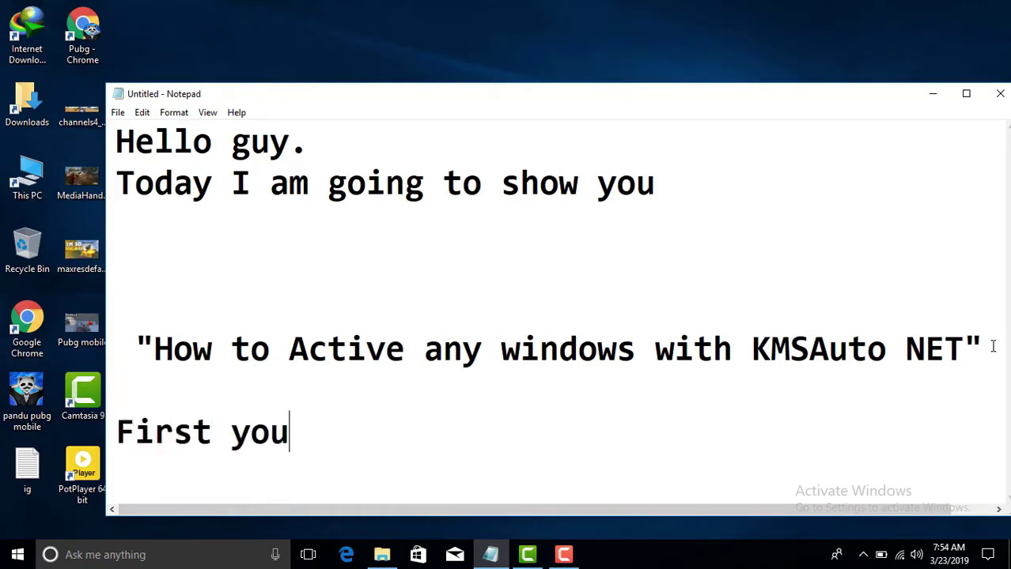
pyautogui.write(' need to downoa')
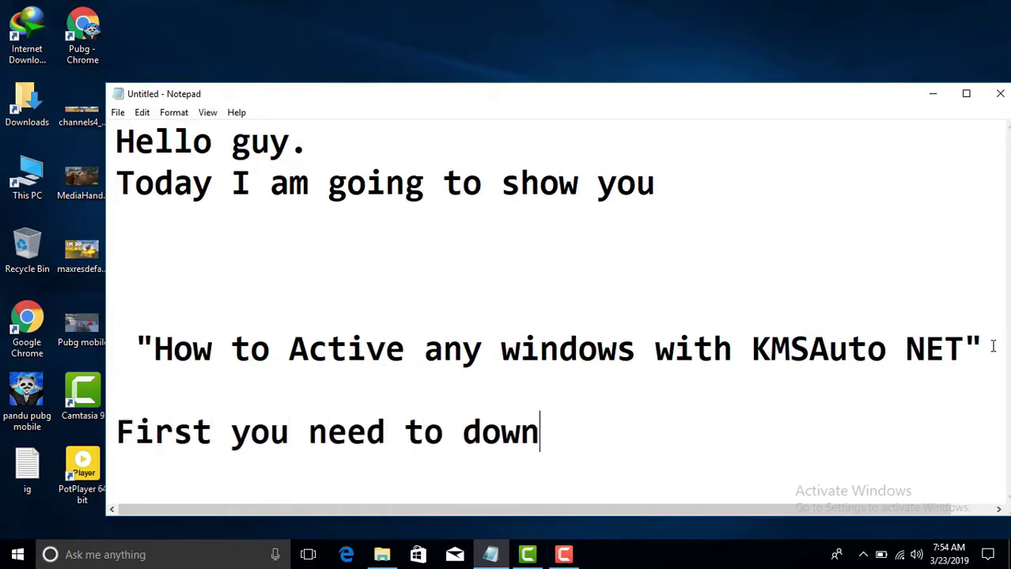
pyautogui.press('BackSpace')
pyautogui.press('BackSpace')
pyautogui.write('load')
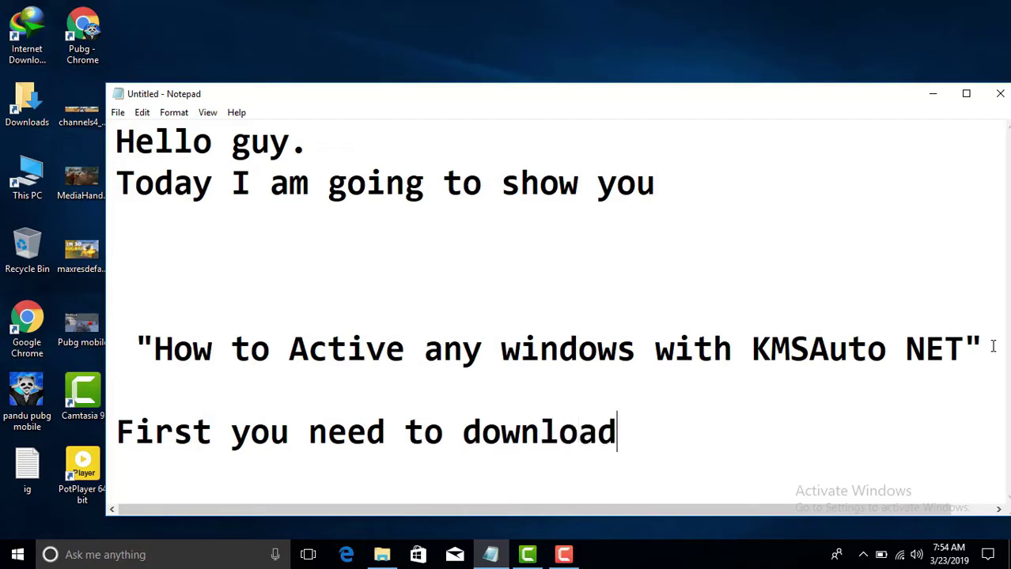
pyautogui.write(' latest version of kms')
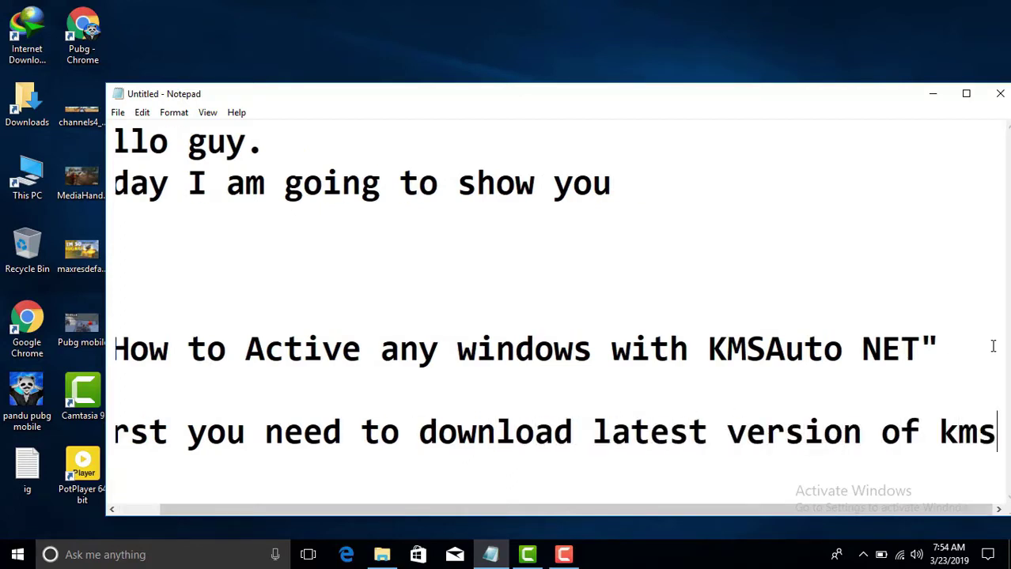
pyautogui.write('au')
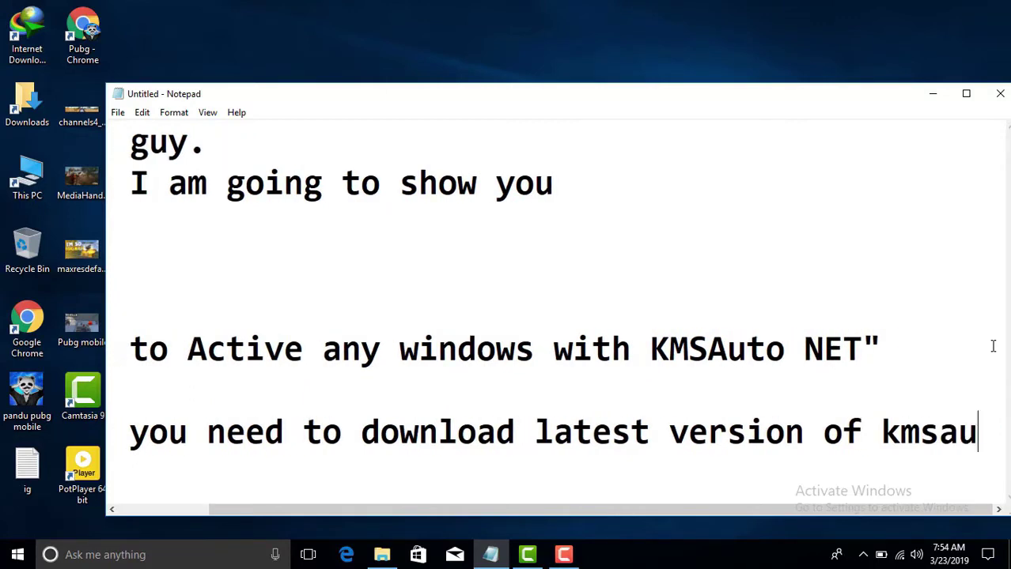
pyautogui.write('oo..')
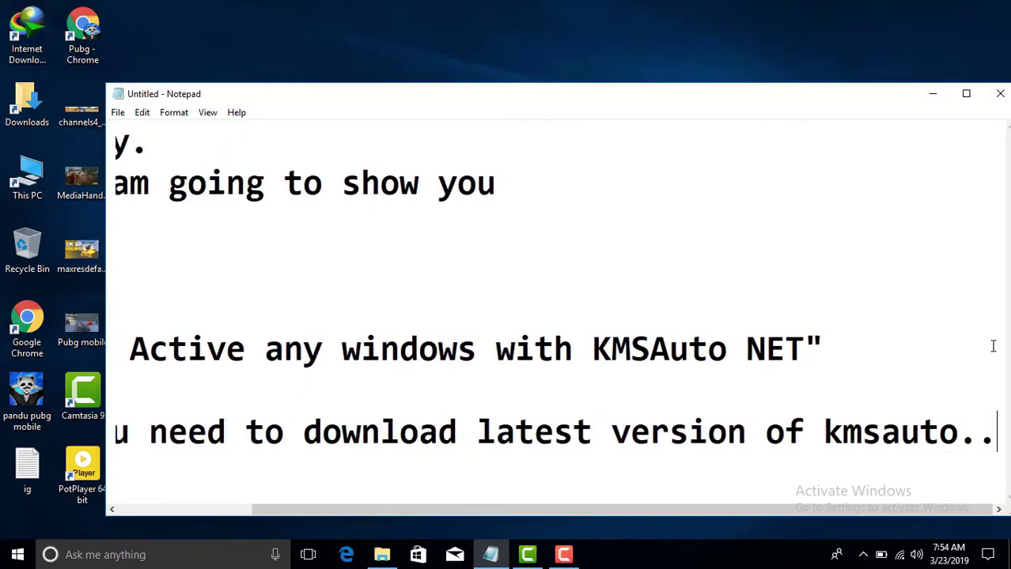
# Add a new line reading "official-kmspico.com is official site.." at the end of the note
pyautogui.press('Return')
pyautogui.write('o')
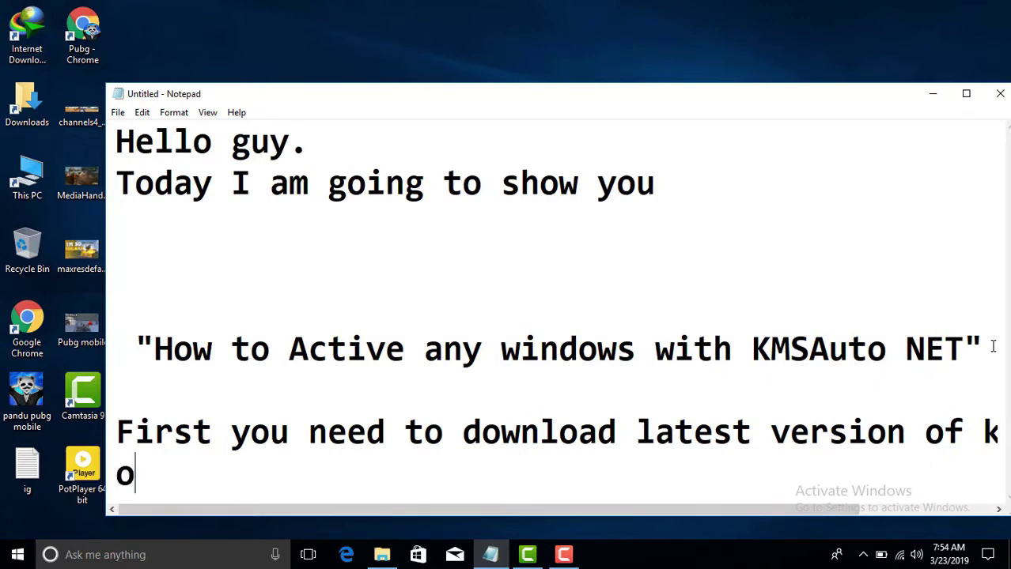
pyautogui.write('fficial-')
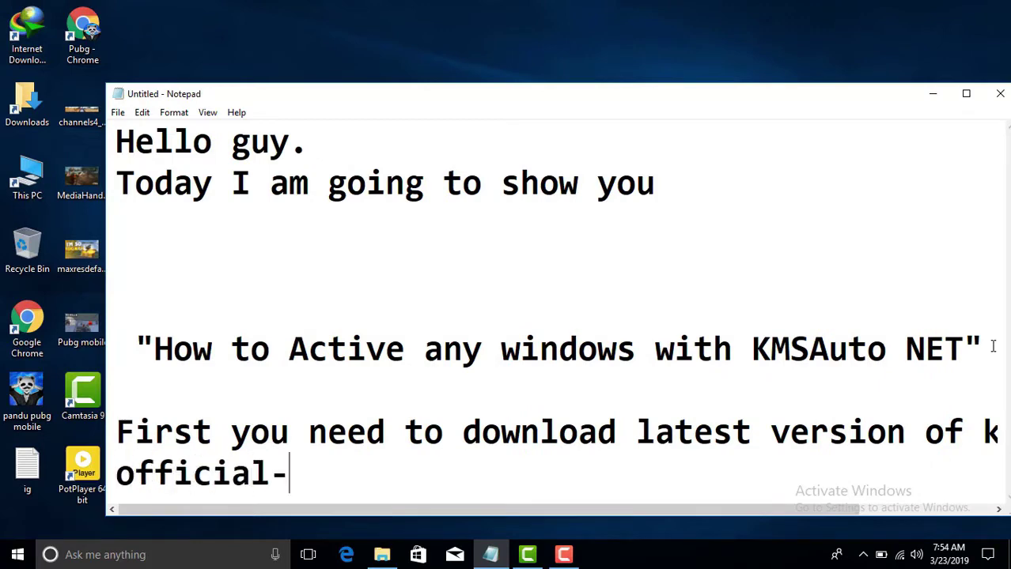
pyautogui.write('kmspico.c')
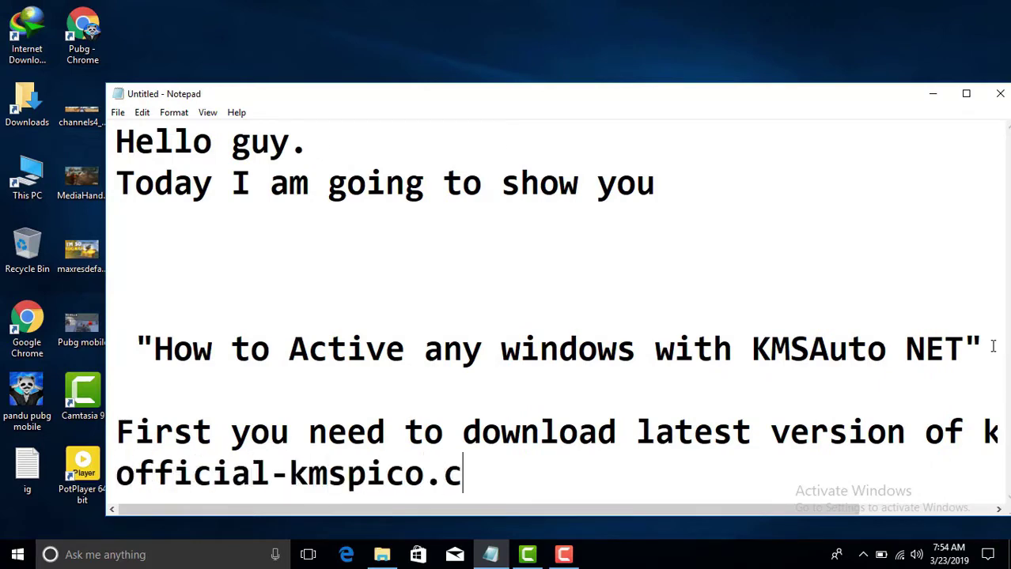
pyautogui.write('om is o')
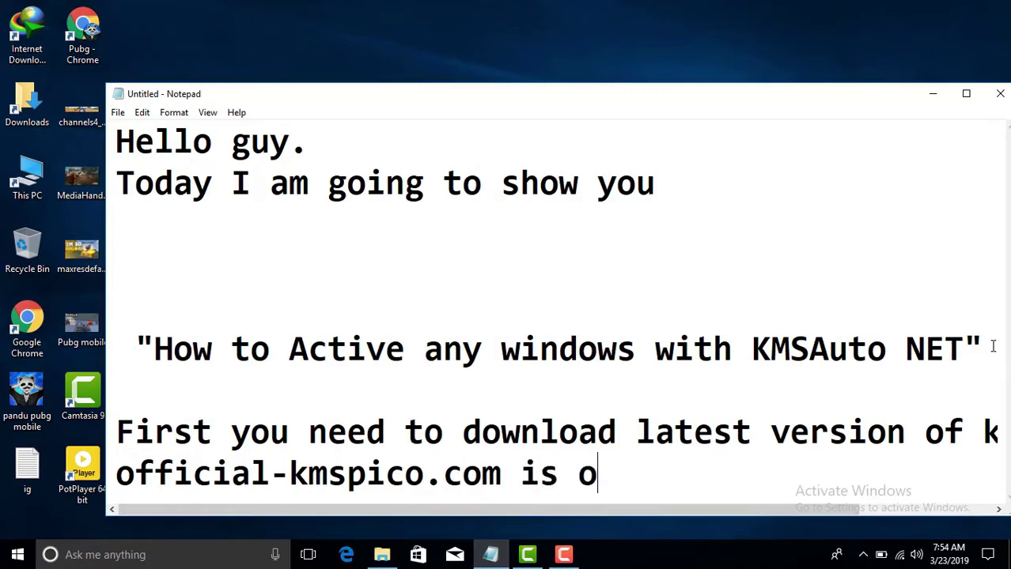
pyautogui.write('fficial site')
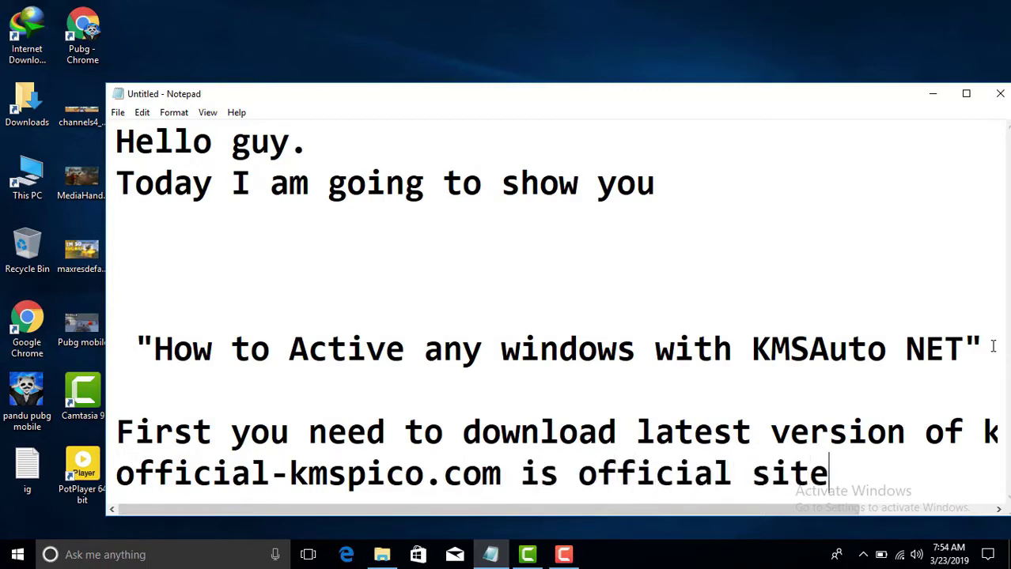
pyautogui.write('..')
pyautogui.press('Return')
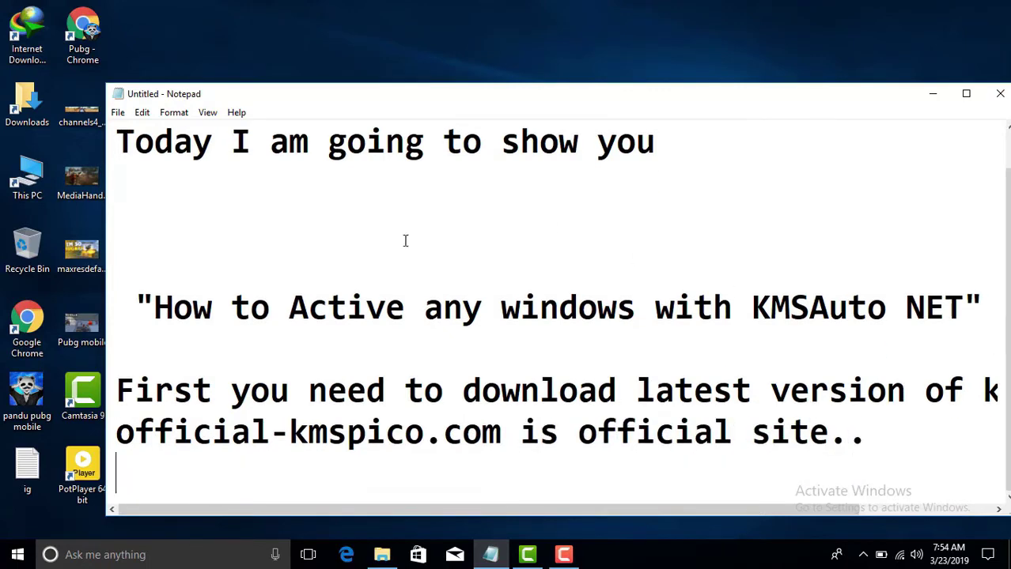
# Switch to Google Chrome, search for "official kmspico" and open the official-kmspico.com result
pyautogui.click(26, 320)
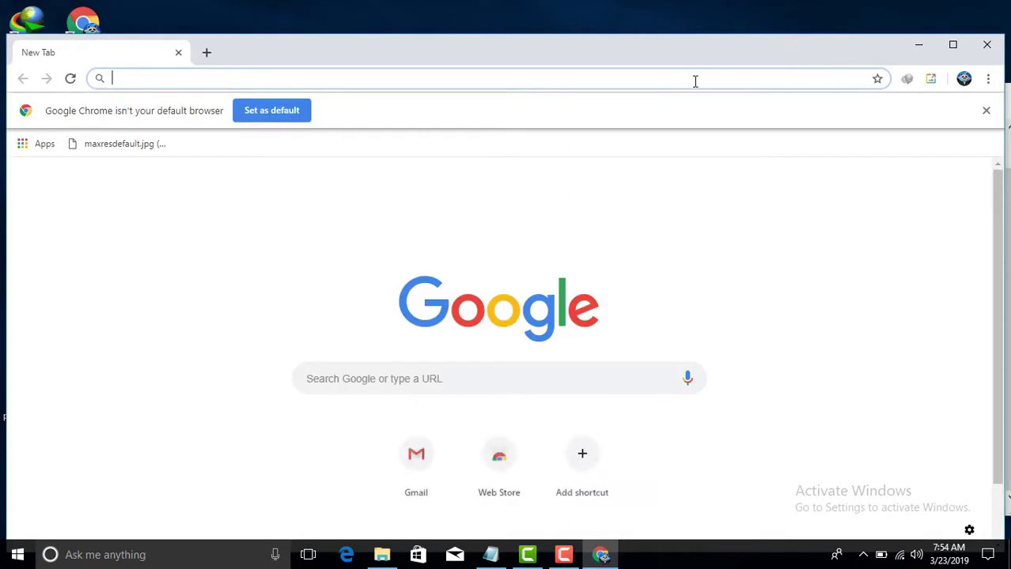
pyautogui.write('official')
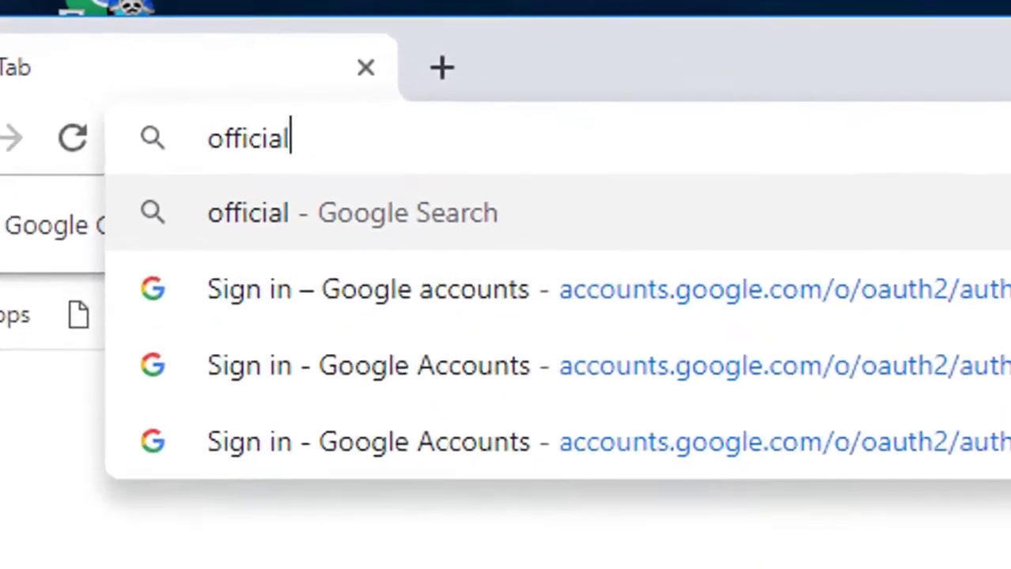
pyautogui.write(' kmspico')
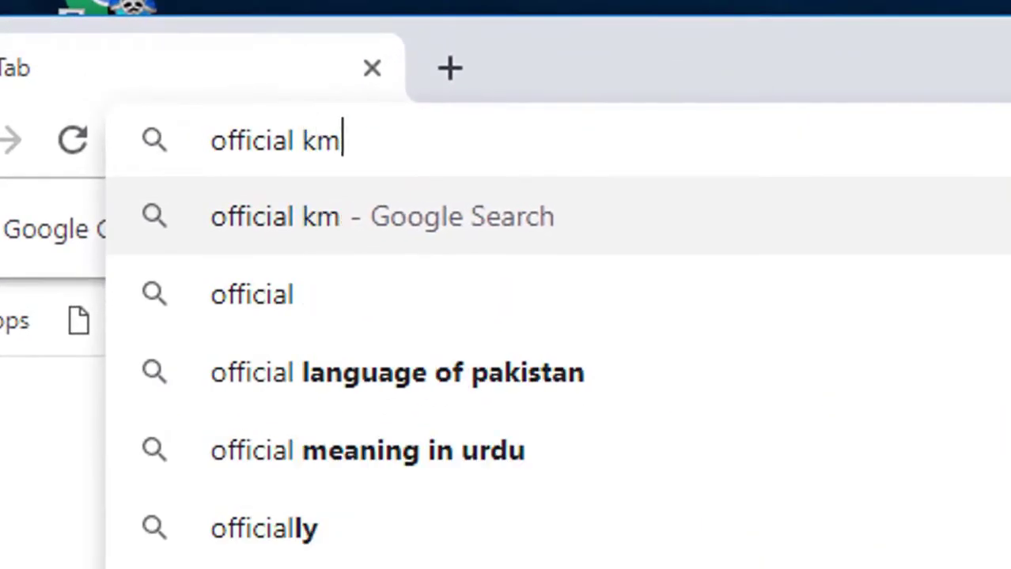
pyautogui.press('Return')
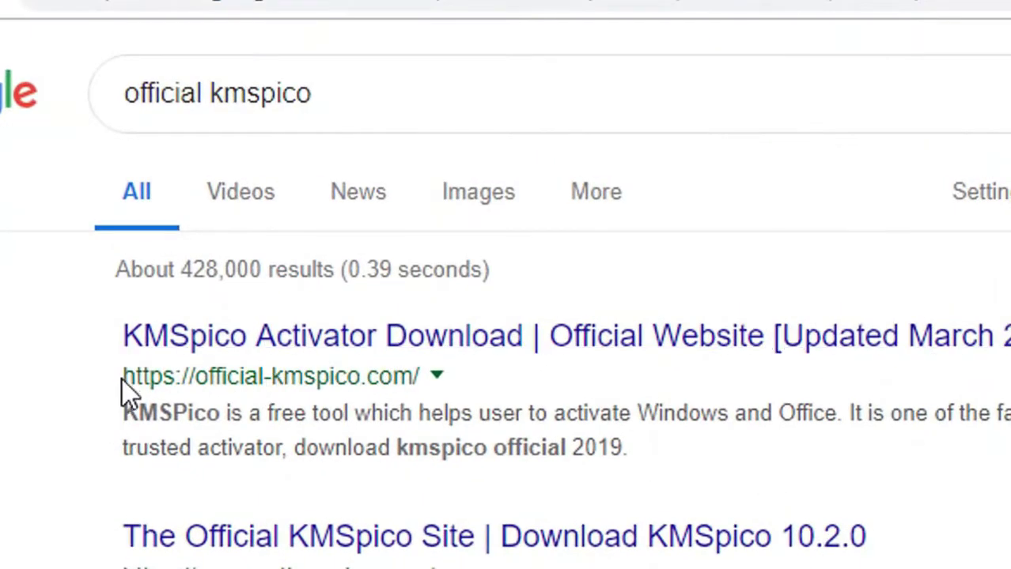
pyautogui.moveTo(124, 378); pyautogui.dragTo(417, 366)
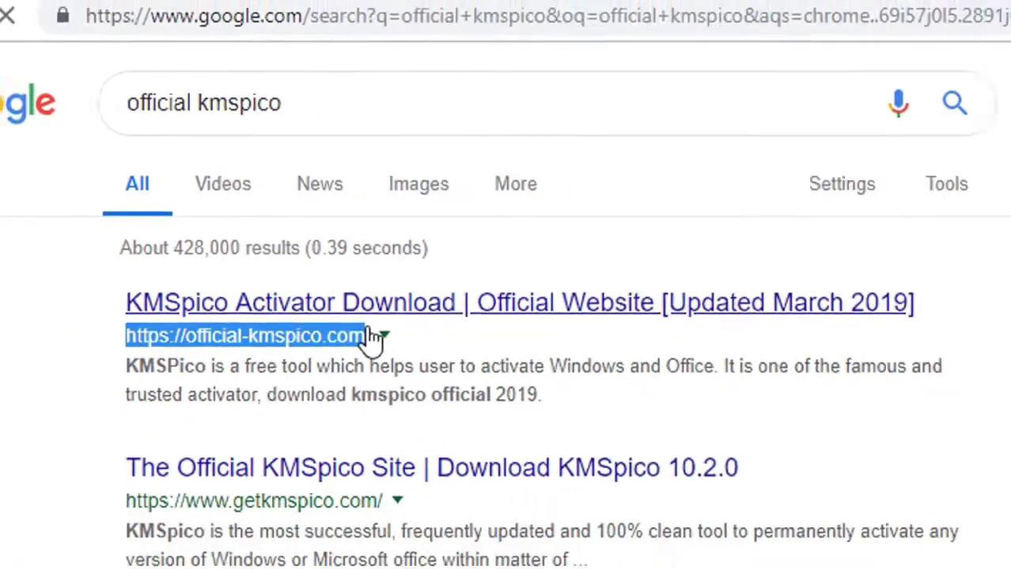
pyautogui.click(371, 336)
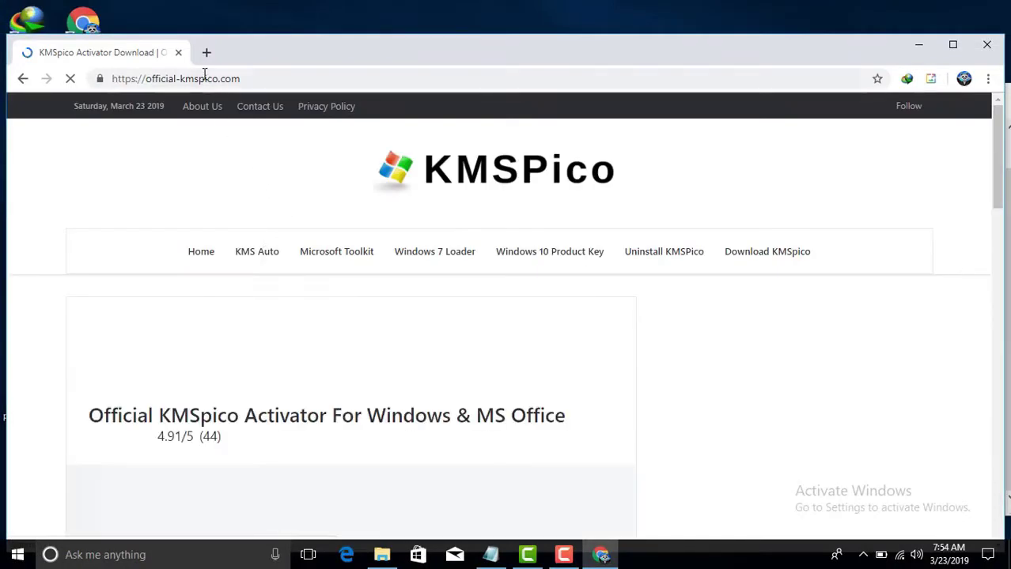
# Highlight the site's web address, then open the site's KMS Auto page
pyautogui.click(204, 74)
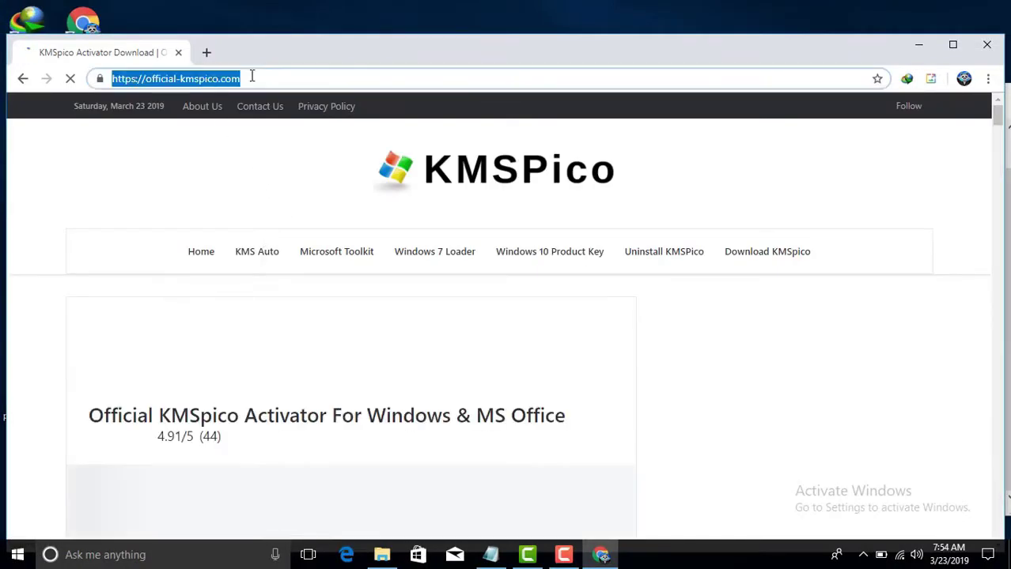
pyautogui.moveTo(255, 75); pyautogui.dragTo(103, 87)
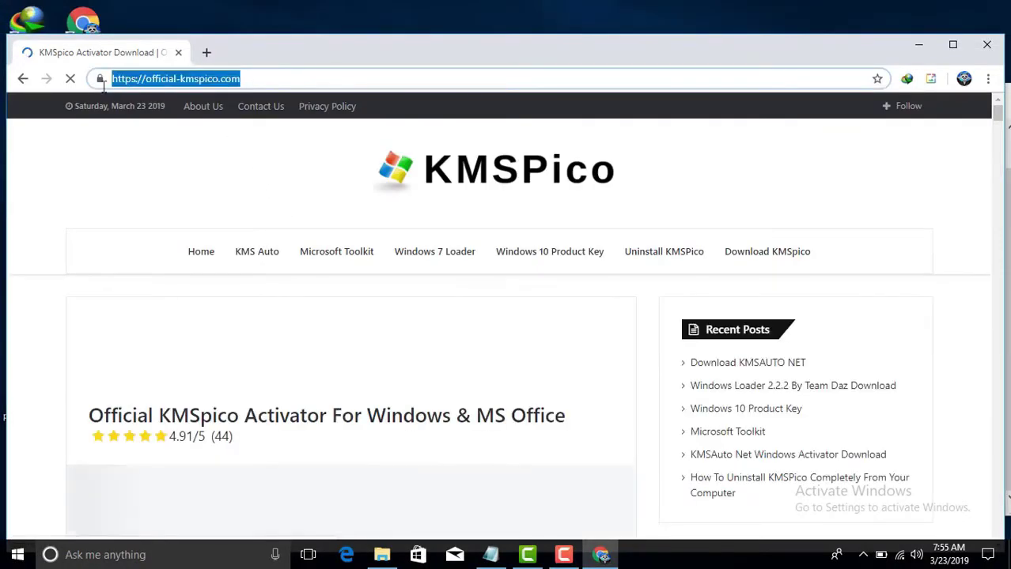
pyautogui.click(251, 76)
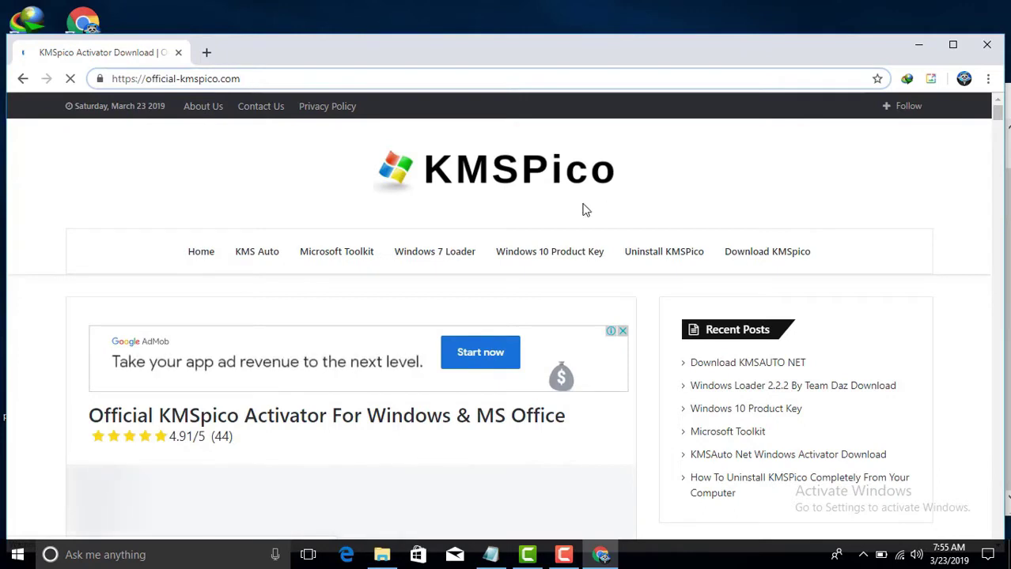
pyautogui.click(250, 259)
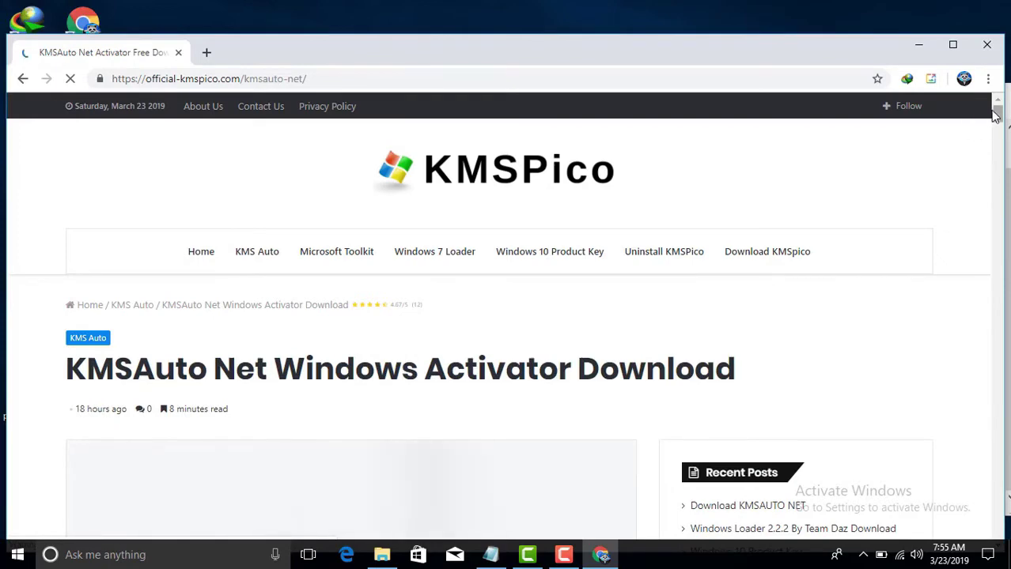
# Search Google for "KMSAuto" from the page heading and open the official-kmspico.com/kmsauto-net result
pyautogui.moveTo(997, 116)
pyautogui.mouseDown()
pyautogui.moveTo(998, 125)
pyautogui.moveTo(996, 115)
pyautogui.mouseUp()
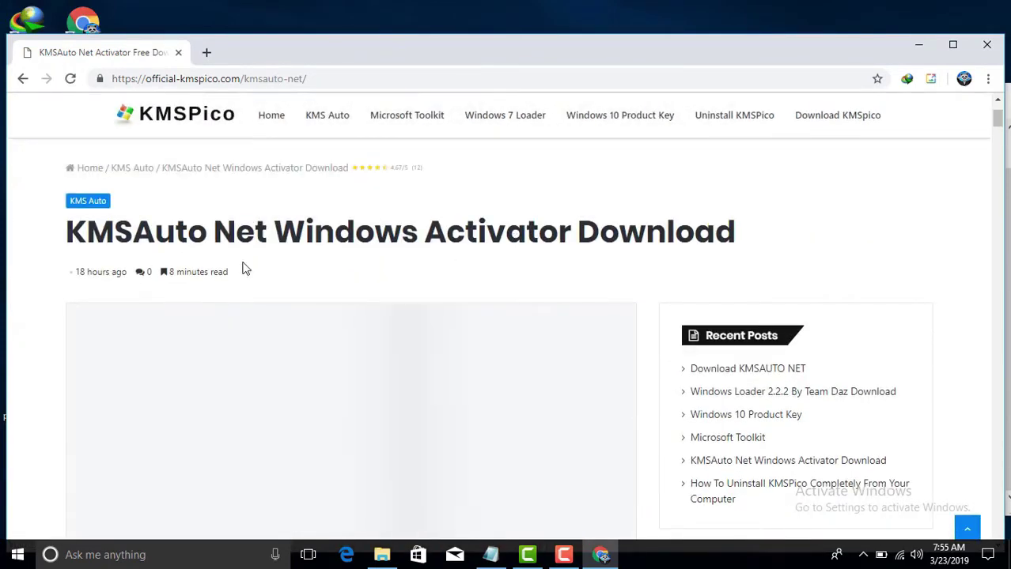
pyautogui.moveTo(67, 238); pyautogui.dragTo(207, 225)
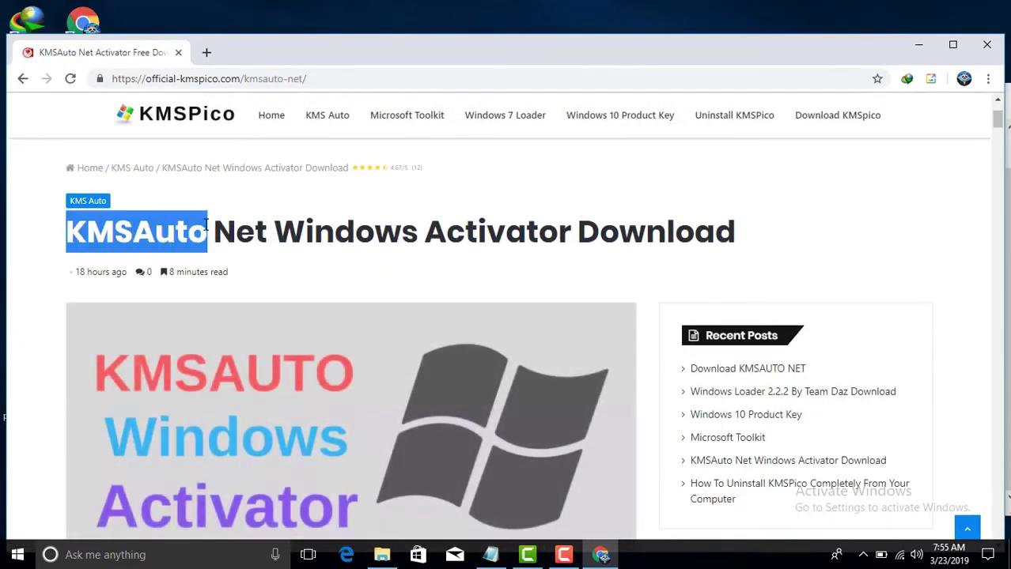
pyautogui.rightClick(193, 229)
pyautogui.click(207, 257)
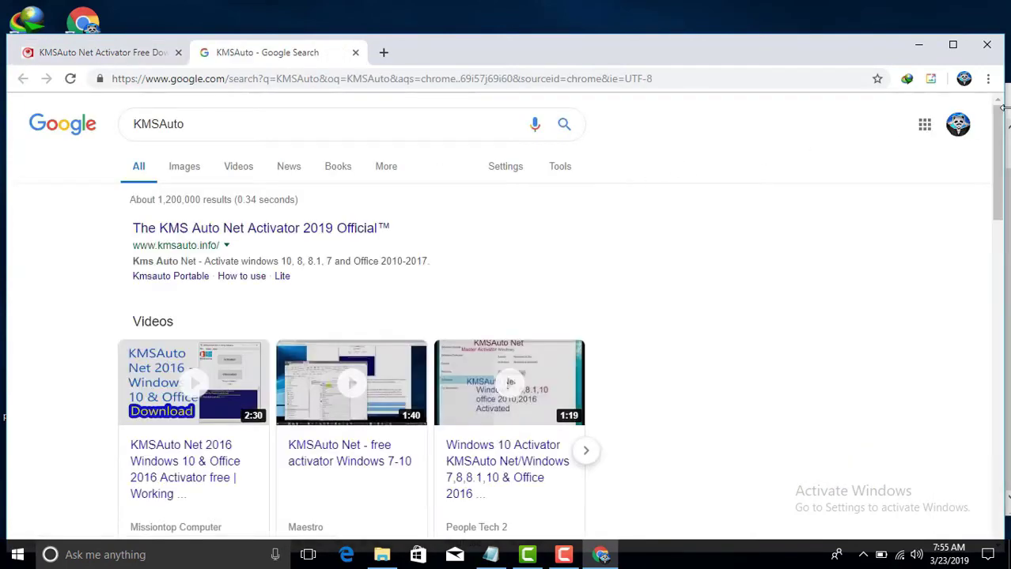
pyautogui.moveTo(995, 121); pyautogui.dragTo(1000, 197)
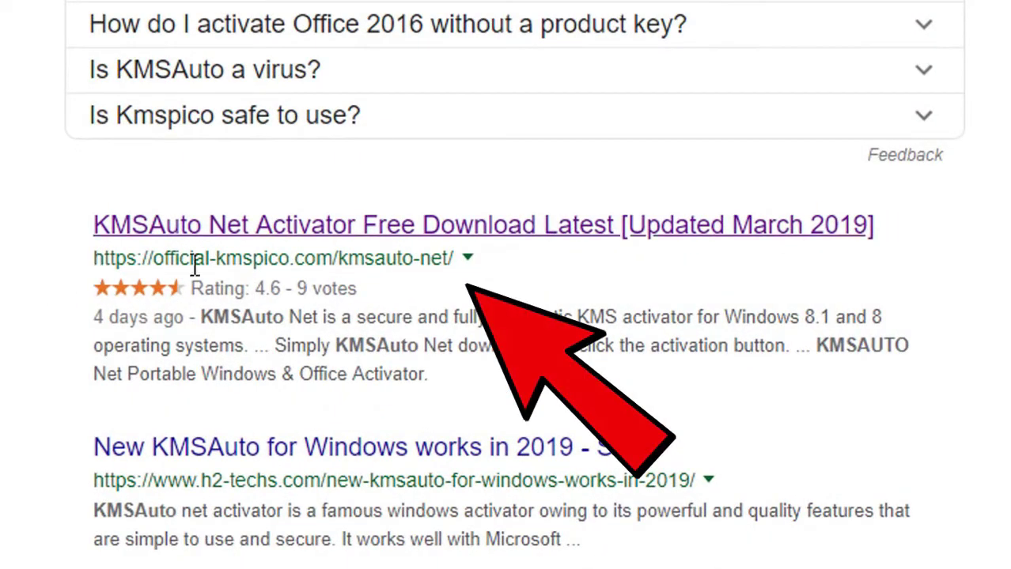
pyautogui.moveTo(96, 265); pyautogui.dragTo(454, 261)
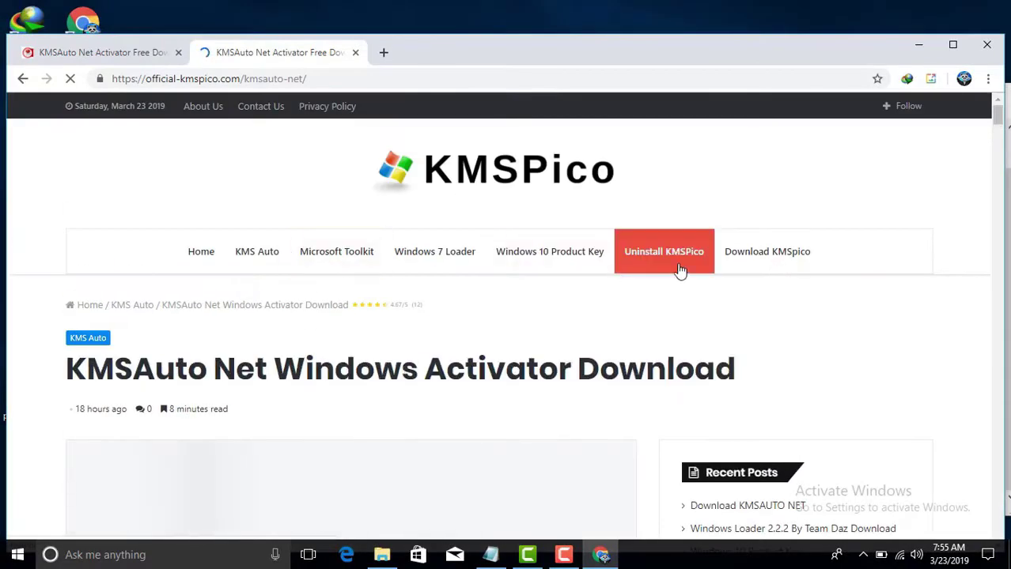
# Go to the Download KMSAUTO NET page and start downloading kmsauto-Downlading.zip with Internet Download Manager, dismissing its link-capture tip
pyautogui.moveTo(997, 115); pyautogui.dragTo(983, 341)
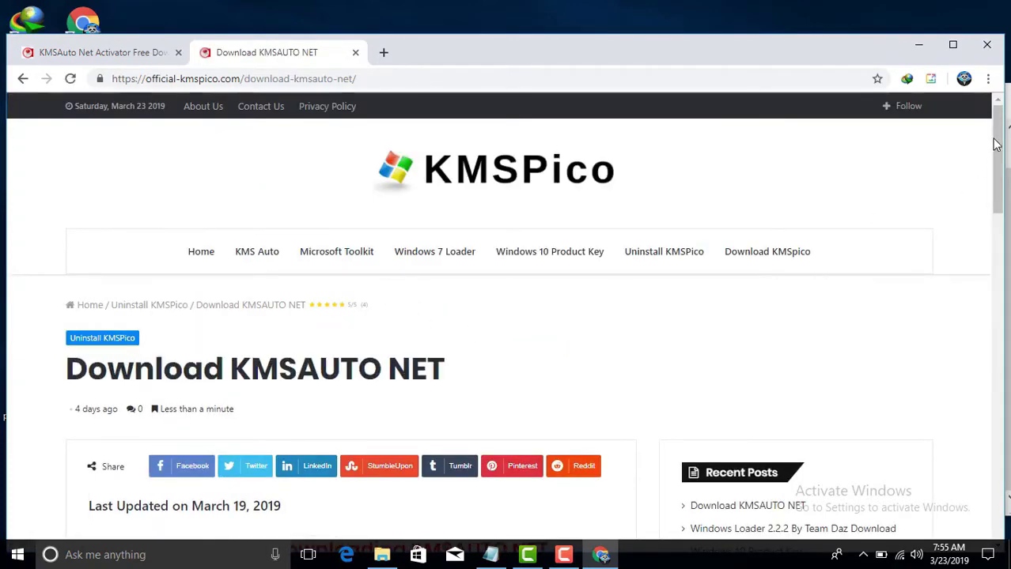
pyautogui.moveTo(998, 152); pyautogui.dragTo(998, 251)
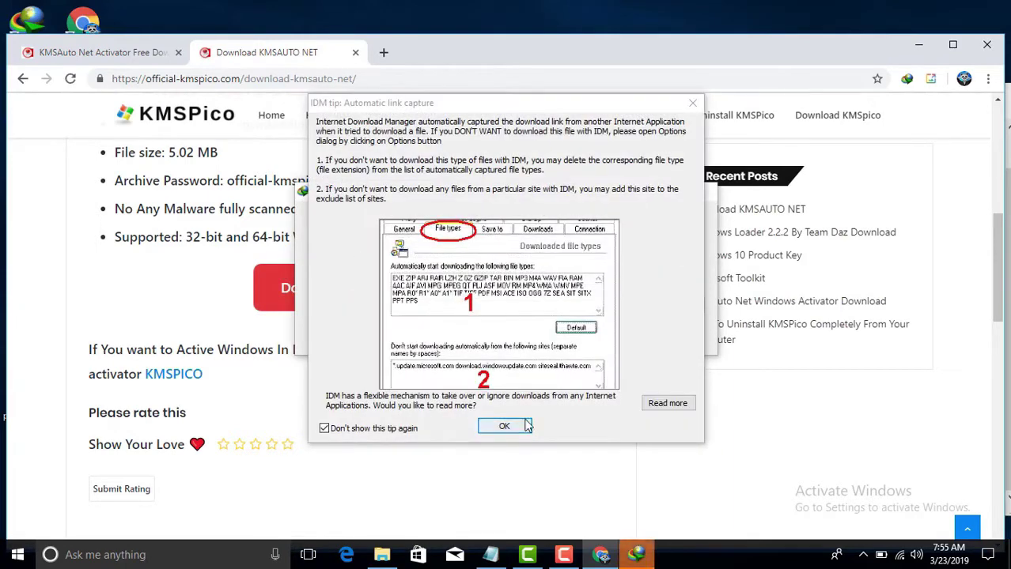
pyautogui.click(525, 426)
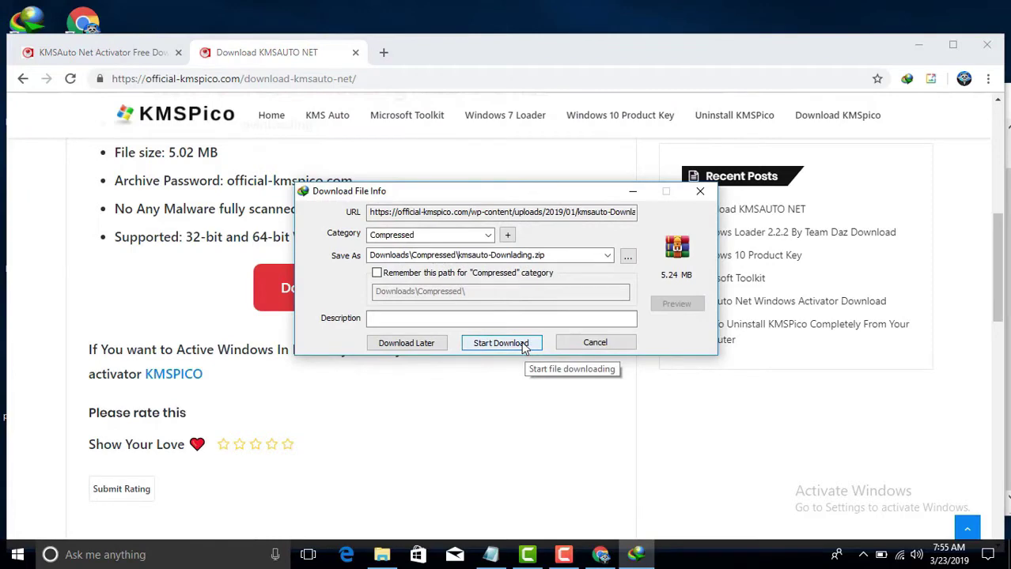
pyautogui.click(523, 346)
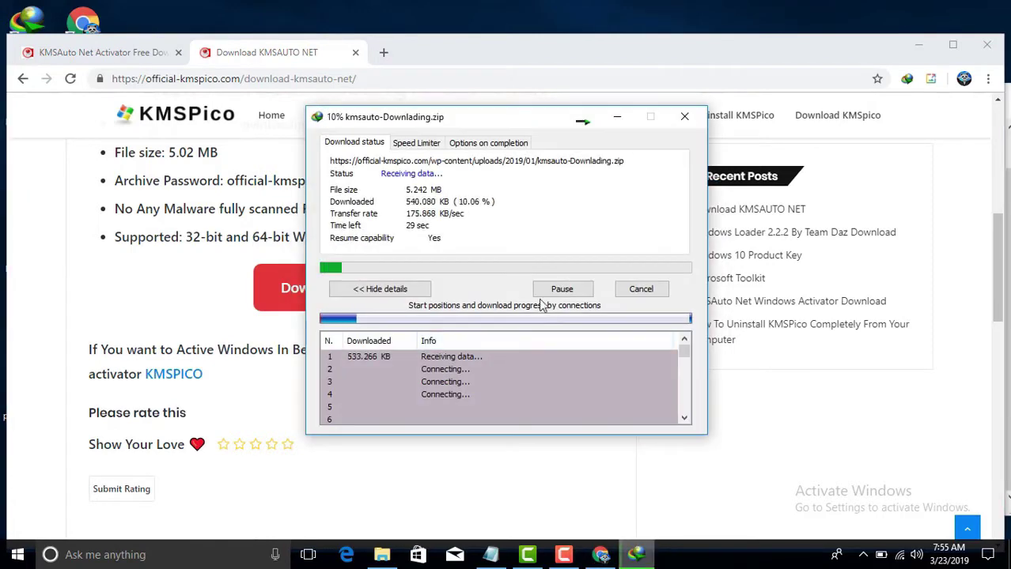
# Close the browser and minimize the download progress window
pyautogui.click(989, 57)
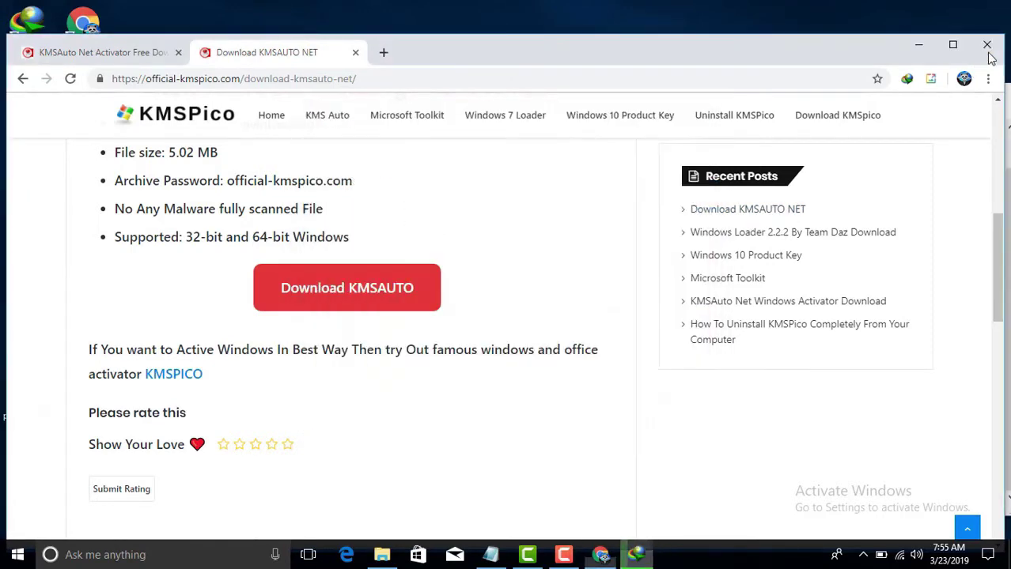
pyautogui.click(987, 49)
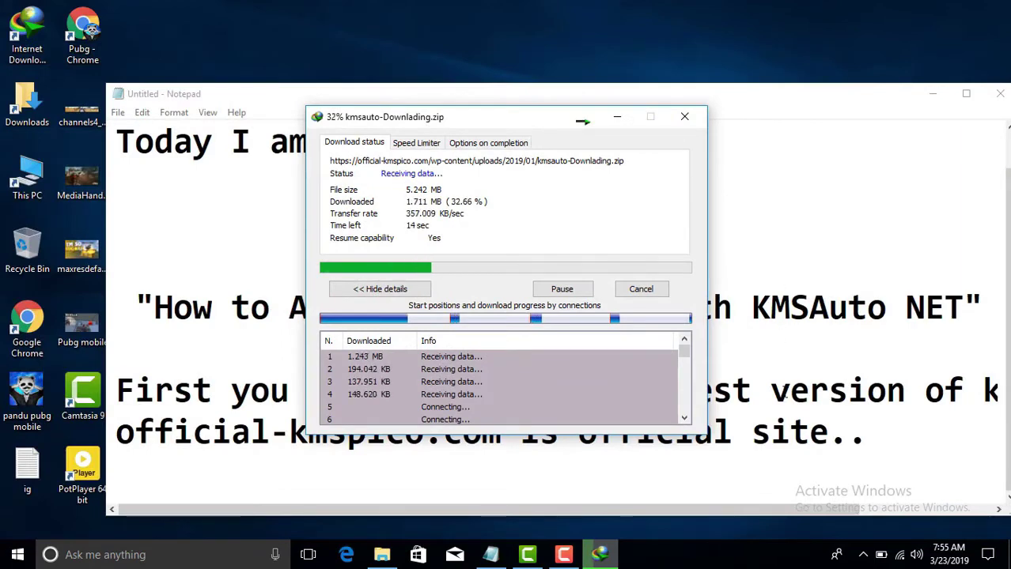
pyautogui.click(617, 116)
# Replace all the text in the Notepad note with "after downloaded now install it.."
pyautogui.hotkey('ctrl', 'a')
pyautogui.press('Delete')
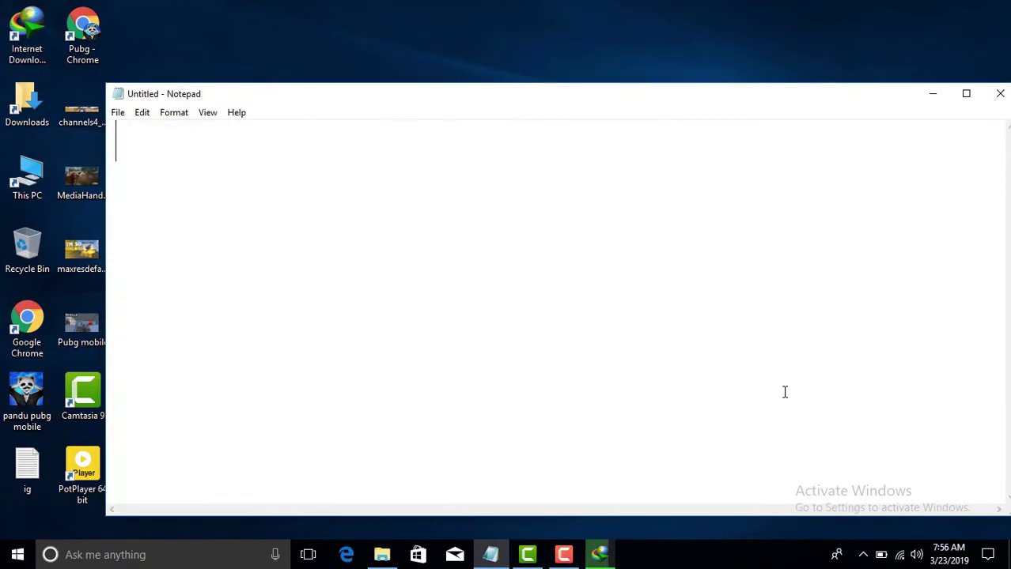
pyautogui.write('after downloaded')
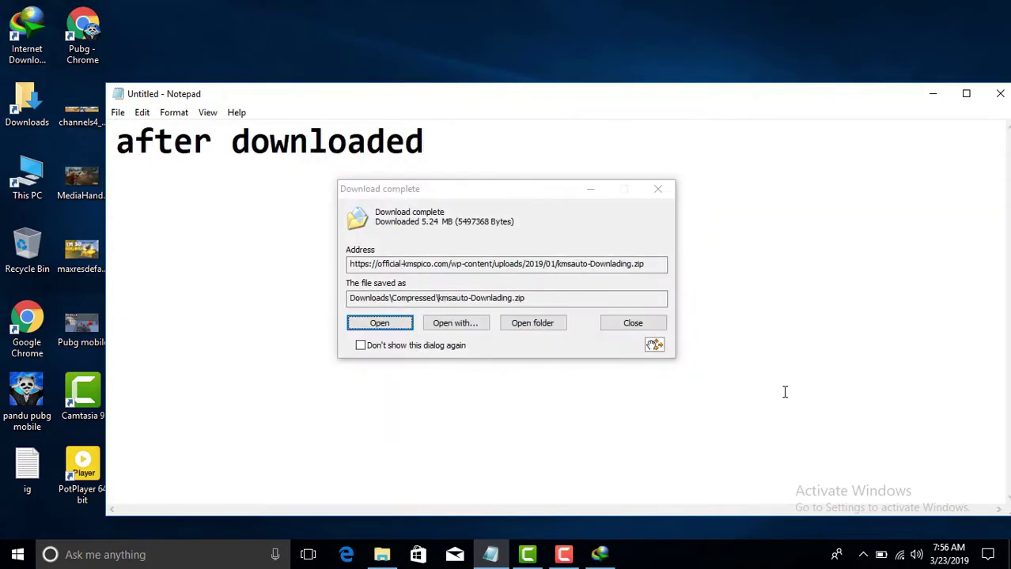
pyautogui.write(' npw')
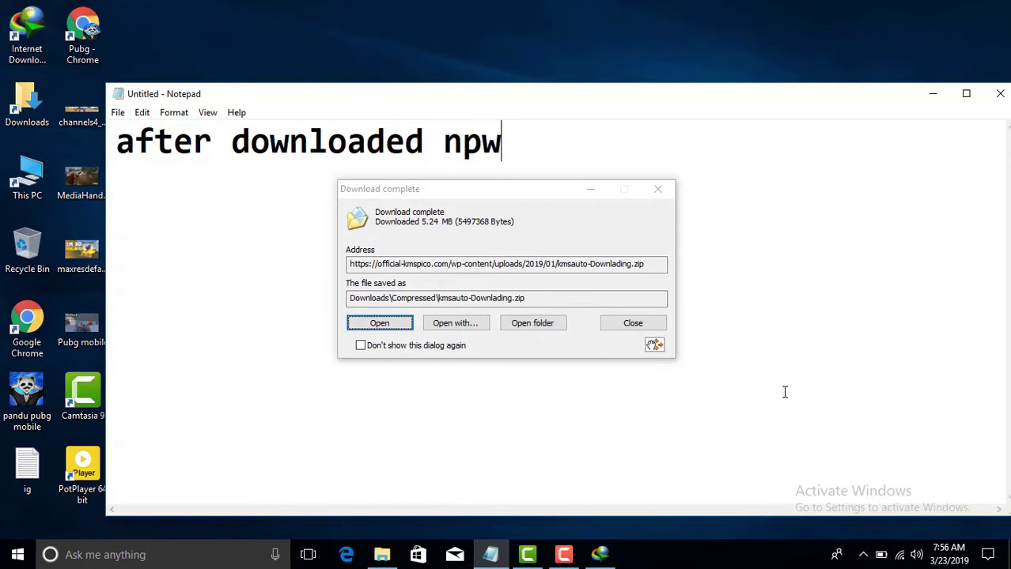
pyautogui.press('BackSpace')
pyautogui.press('BackSpace')
pyautogui.write('ow install it..')
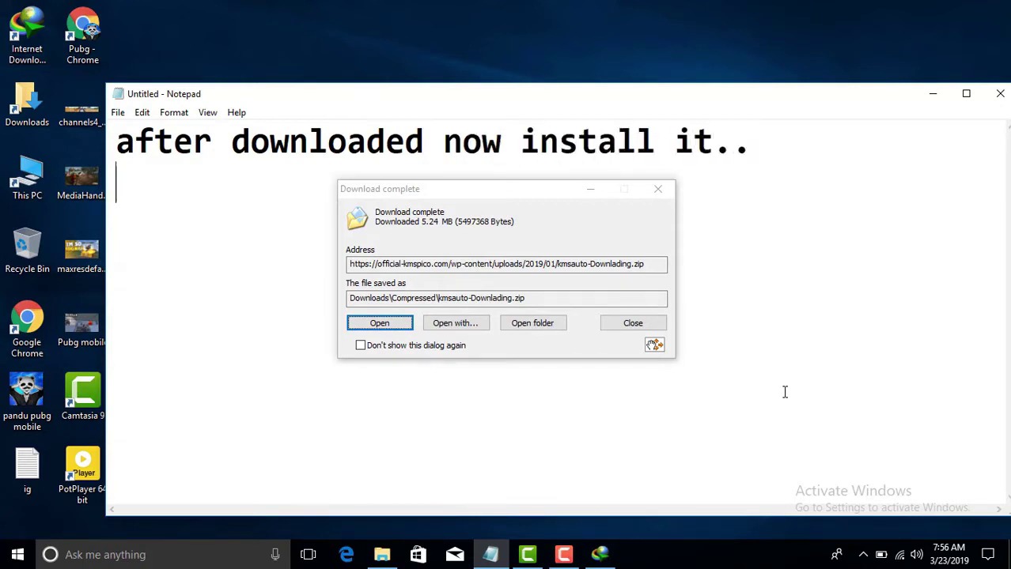
# Open the downloaded kmsauto-Downlading.zip archive and launch the KMSAuto Net program from its KMSAuto Net folder
pyautogui.click(404, 325)
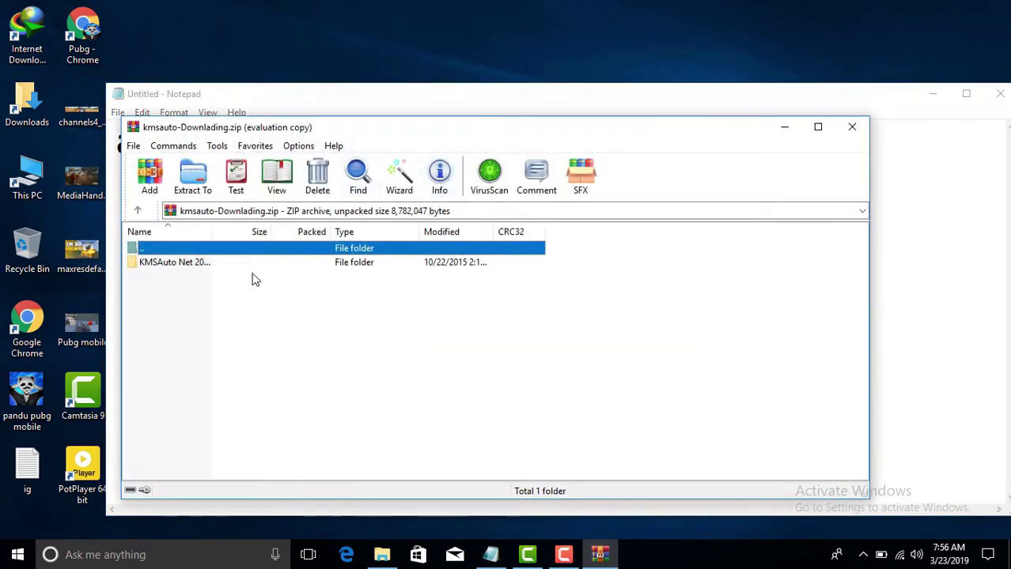
pyautogui.doubleClick(245, 266)
pyautogui.doubleClick(190, 278)
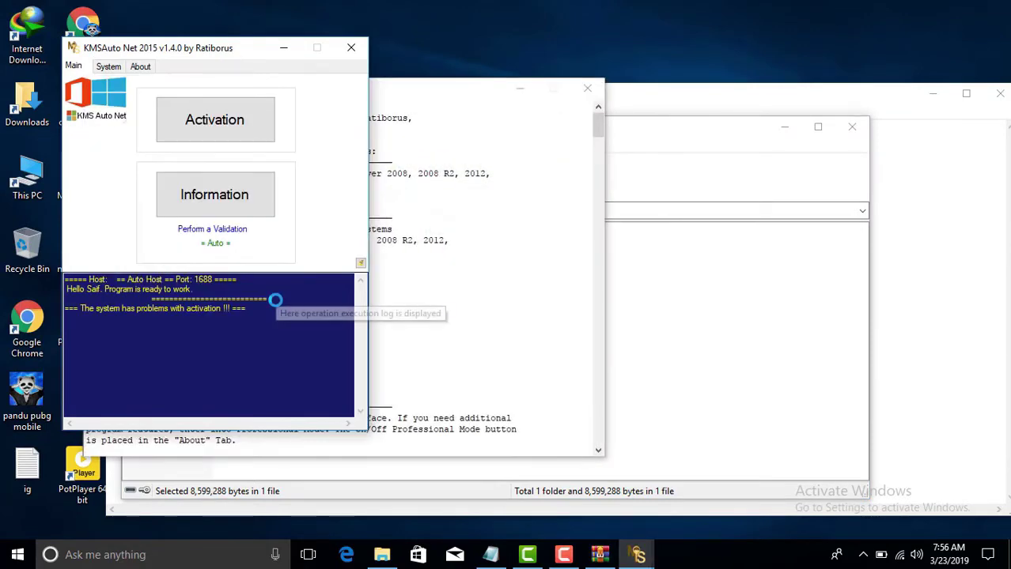
# Clear the archive, Notepad and readme windows off the desktop and move the KMSAuto Net window away from the desktop icons
pyautogui.click(849, 126)
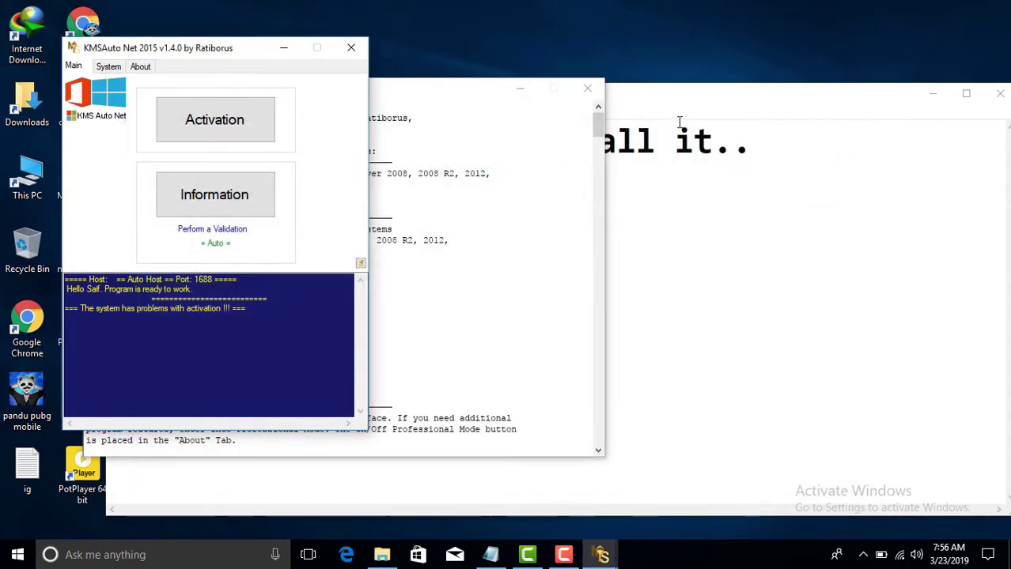
pyautogui.click(933, 93)
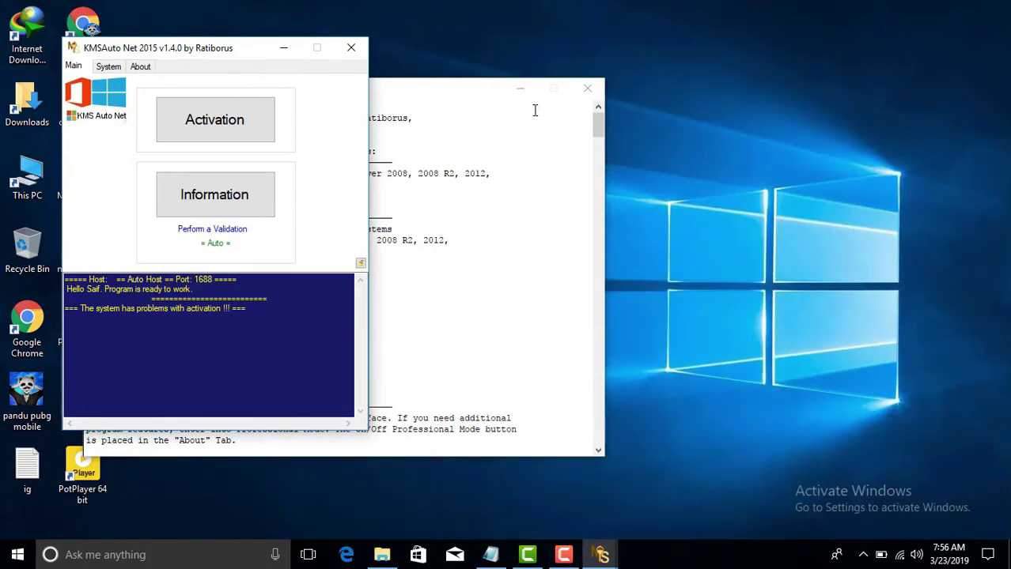
pyautogui.click(521, 109)
pyautogui.click(588, 88)
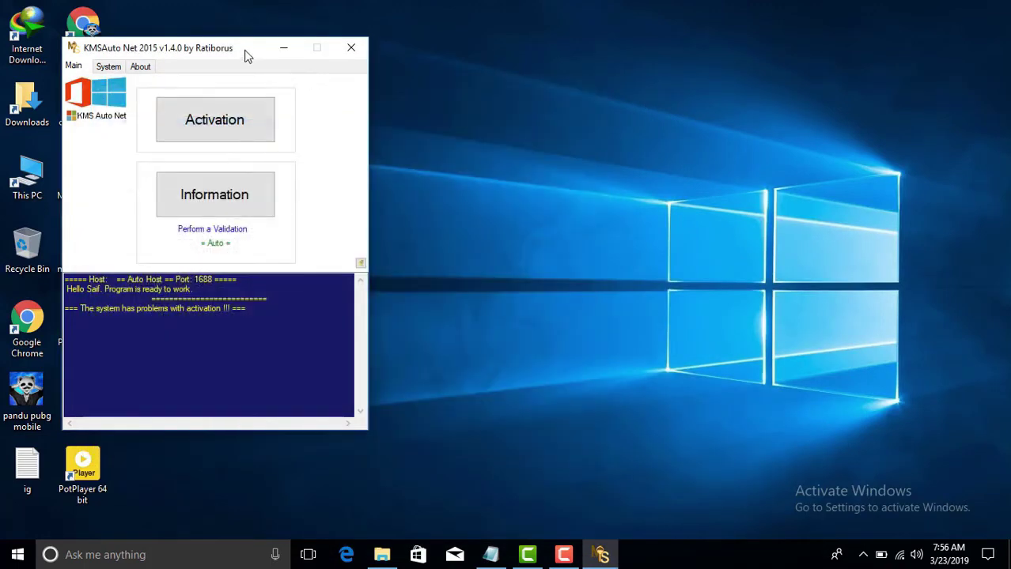
pyautogui.moveTo(245, 55); pyautogui.dragTo(431, 69)
pyautogui.moveTo(806, 485)
pyautogui.mouseDown()
pyautogui.moveTo(785, 479)
pyautogui.moveTo(990, 535)
pyautogui.moveTo(802, 457)
pyautogui.mouseUp()
# Check the Windows activation status through the desktop's personalization settings, then close Settings
pyautogui.rightClick(674, 244)
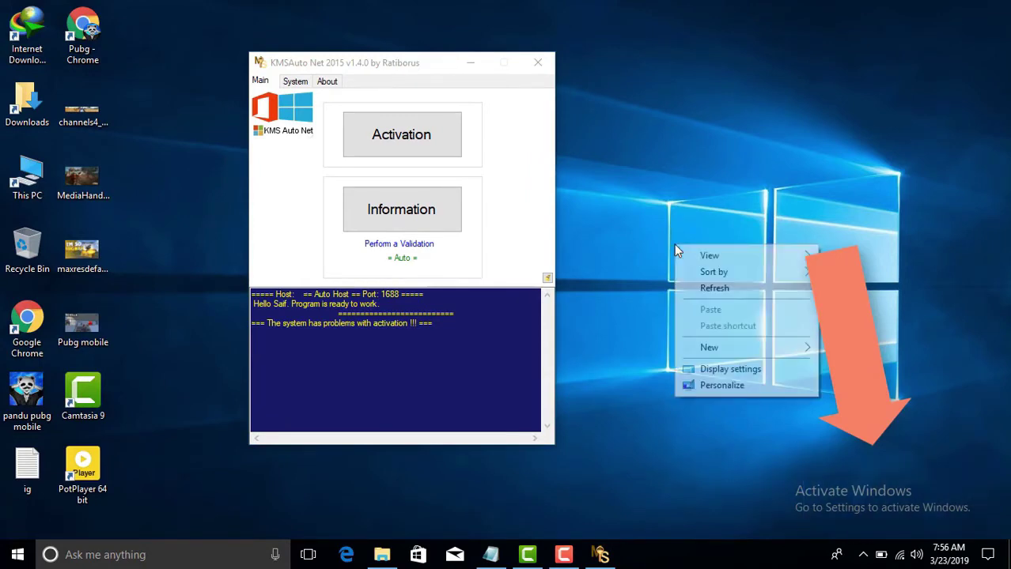
pyautogui.click(721, 385)
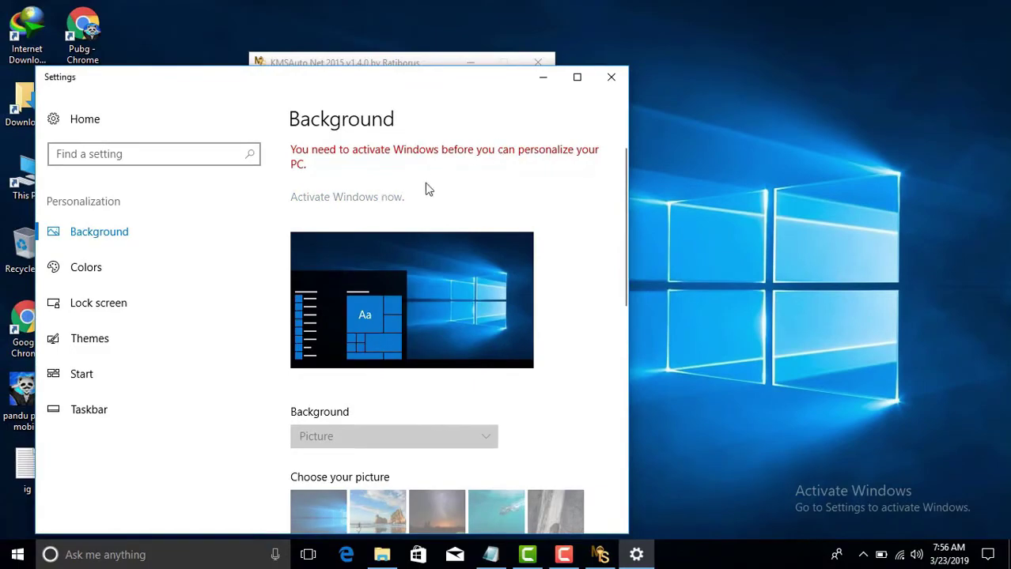
pyautogui.click(423, 193)
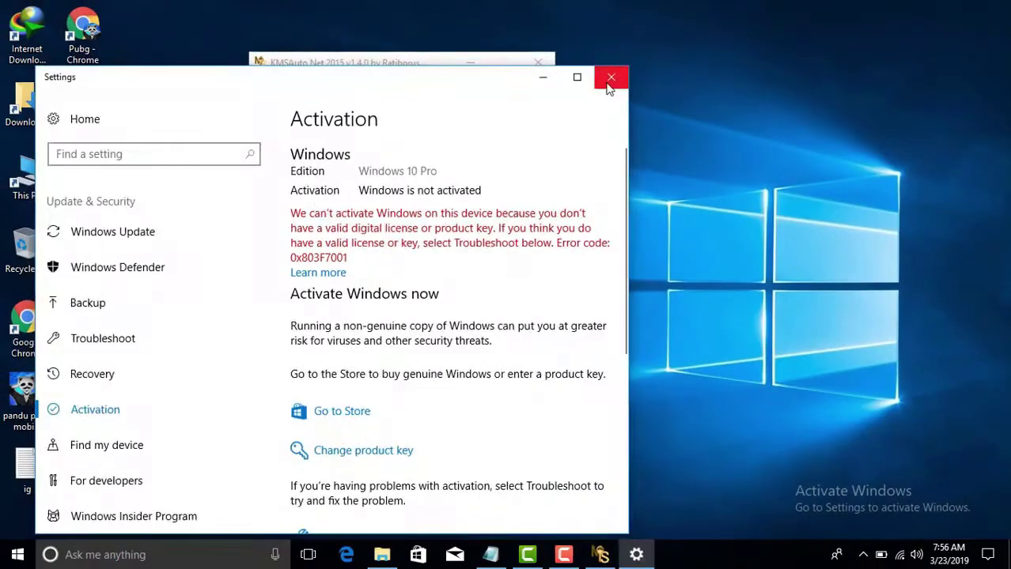
pyautogui.click(995, 10)
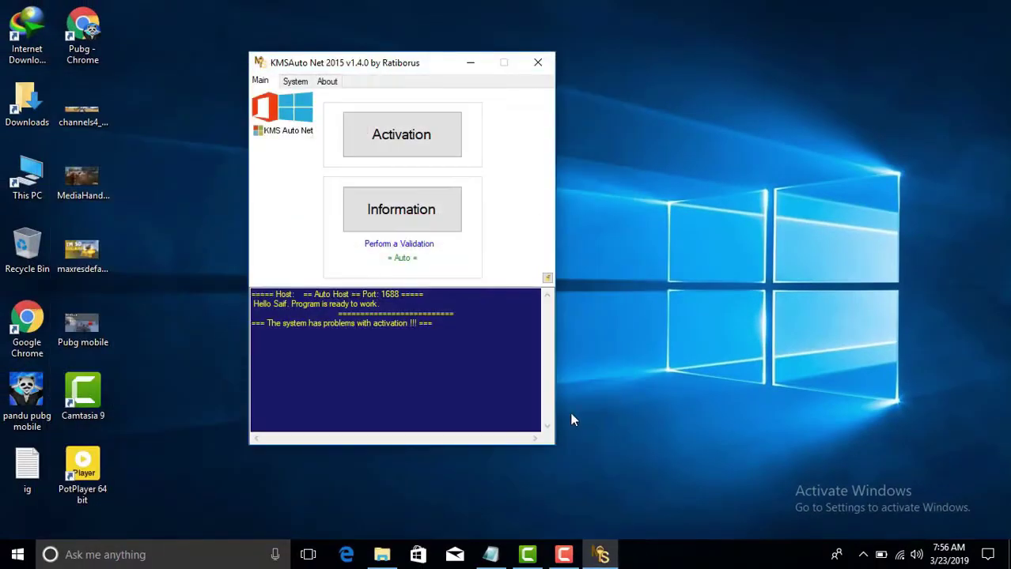
# Add the line "as you can see my windows is not activted.." to the Notepad note
pyautogui.click(490, 556)
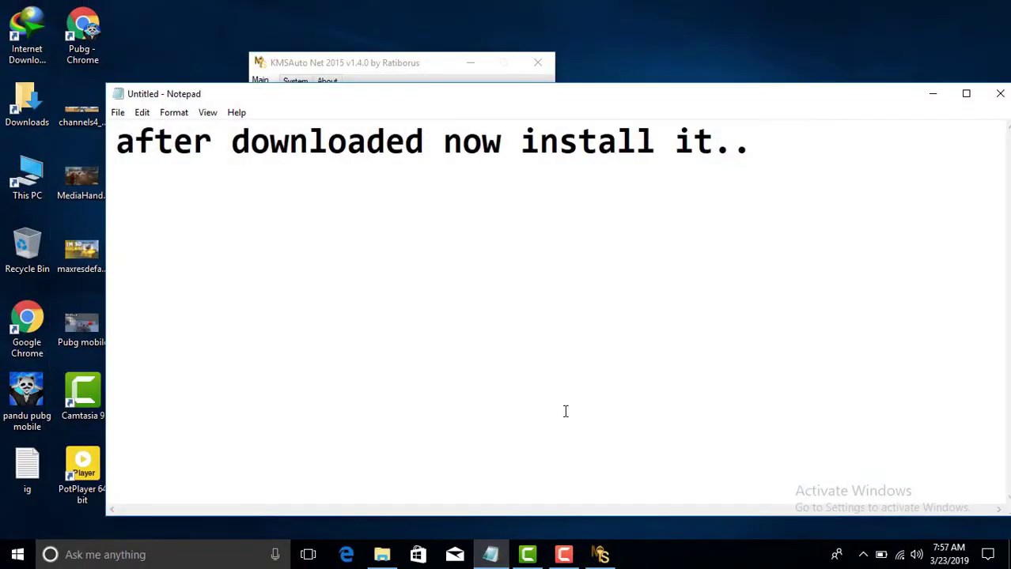
pyautogui.write('You')
pyautogui.press('BackSpace')
pyautogui.press('BackSpace')
pyautogui.press('BackSpace')
pyautogui.write('as you can see my')
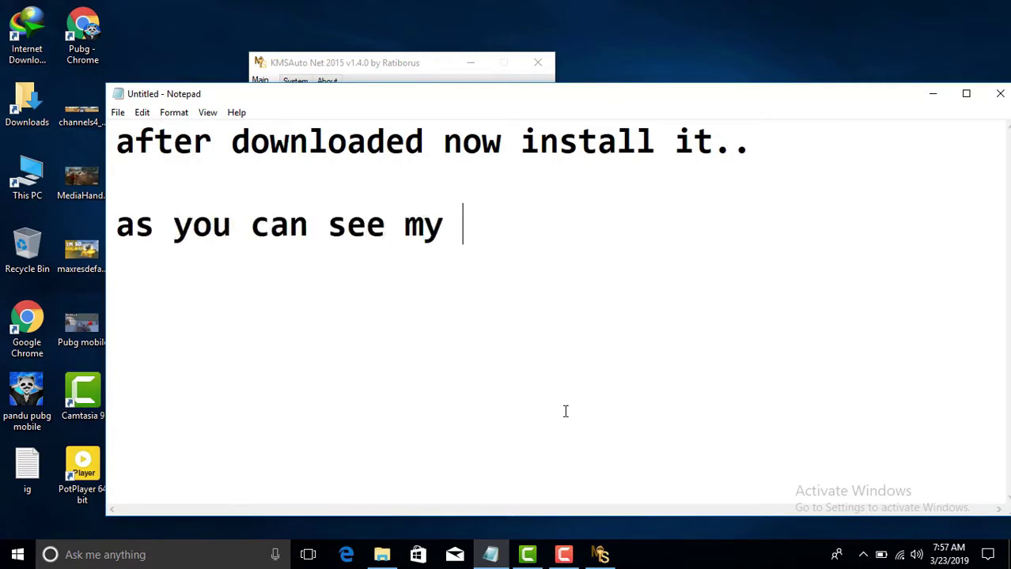
pyautogui.write(' windows is not activ')
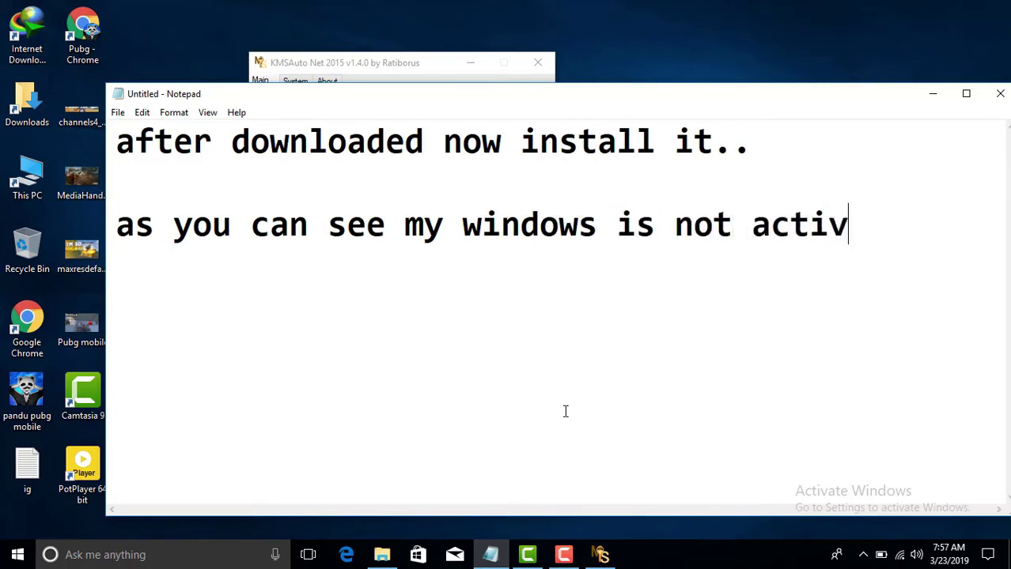
pyautogui.write('ted..')
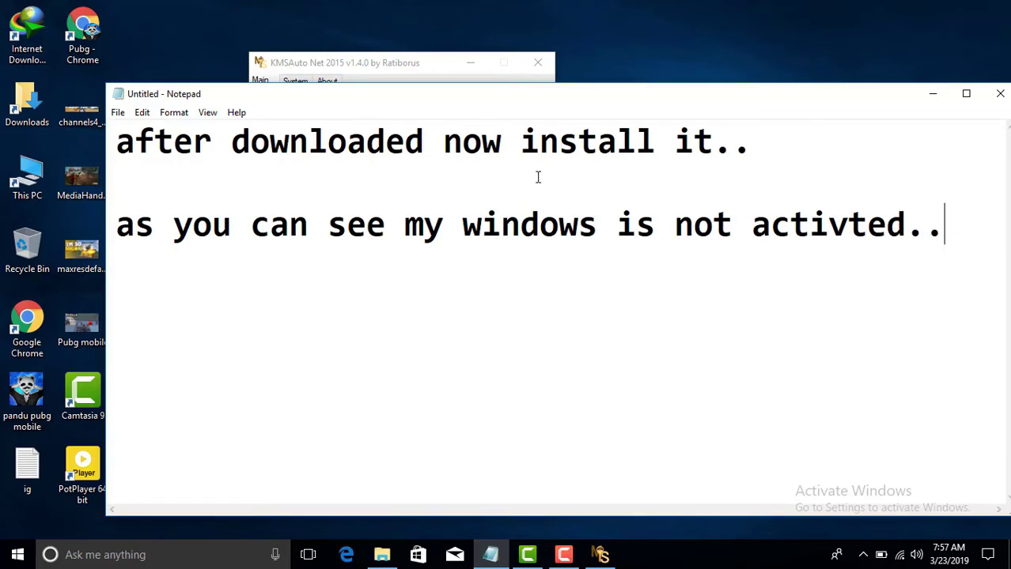
# Switch to KMSAuto Net, minimize Notepad and run the Windows activation
pyautogui.click(419, 65)
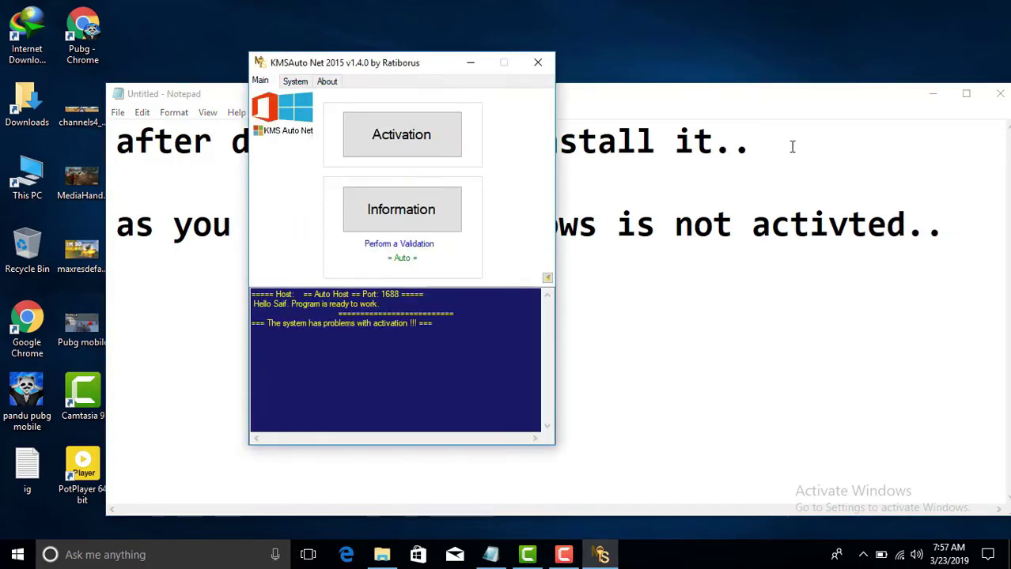
pyautogui.click(933, 94)
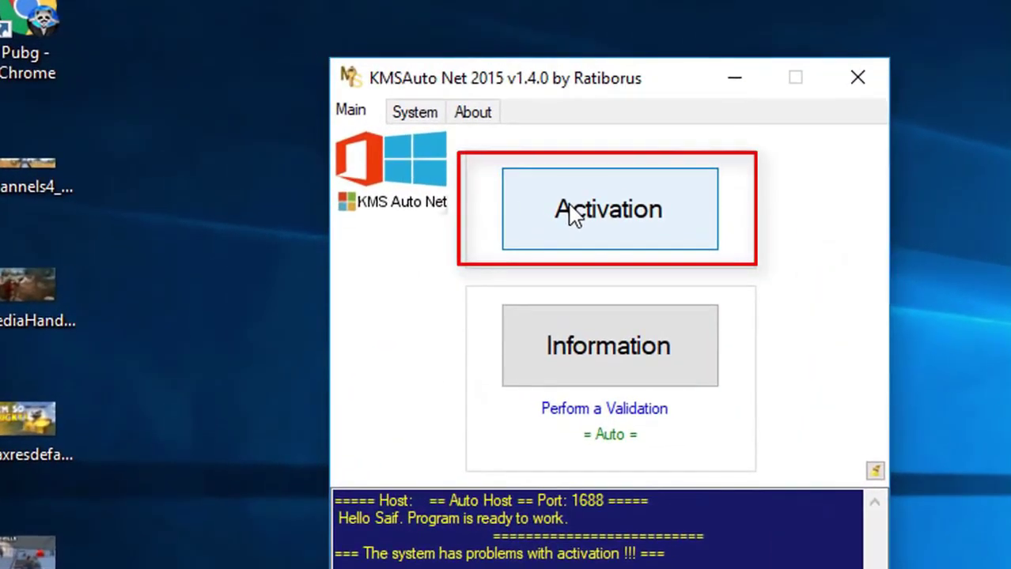
pyautogui.click(571, 213)
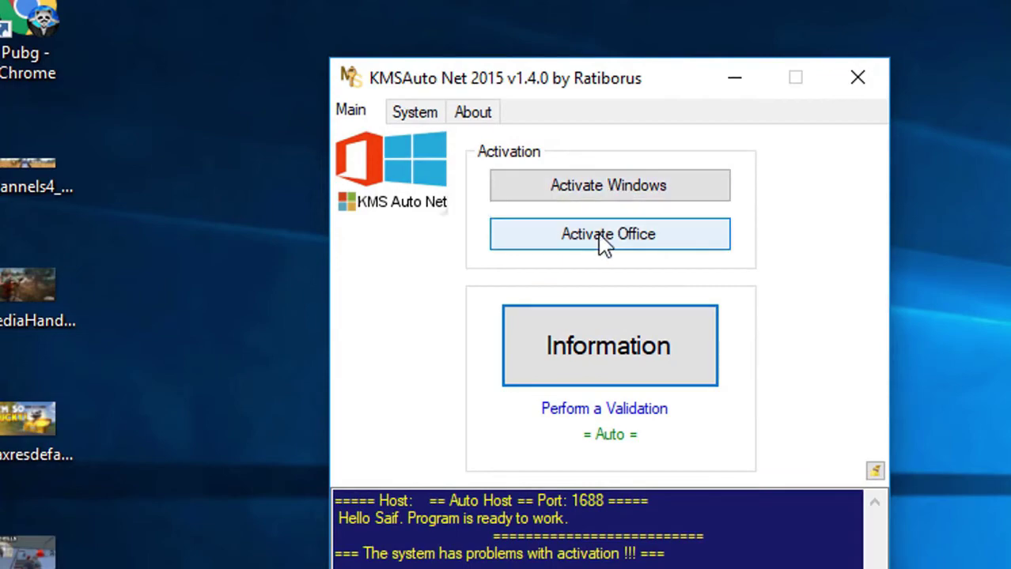
pyautogui.click(605, 197)
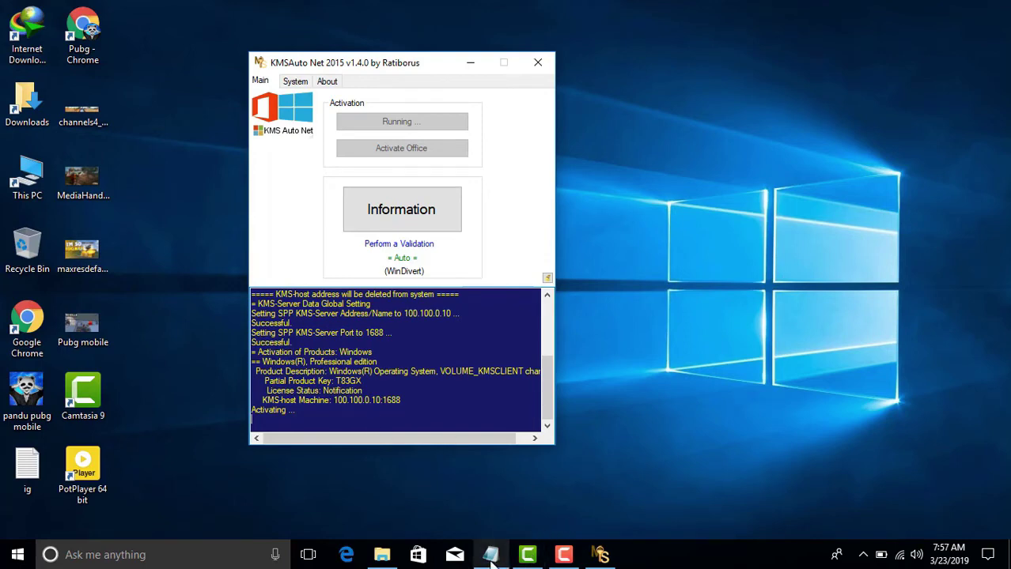
# Check the desktop's Background personalization settings for the activation notice, then close Settings
pyautogui.moveTo(491, 554)
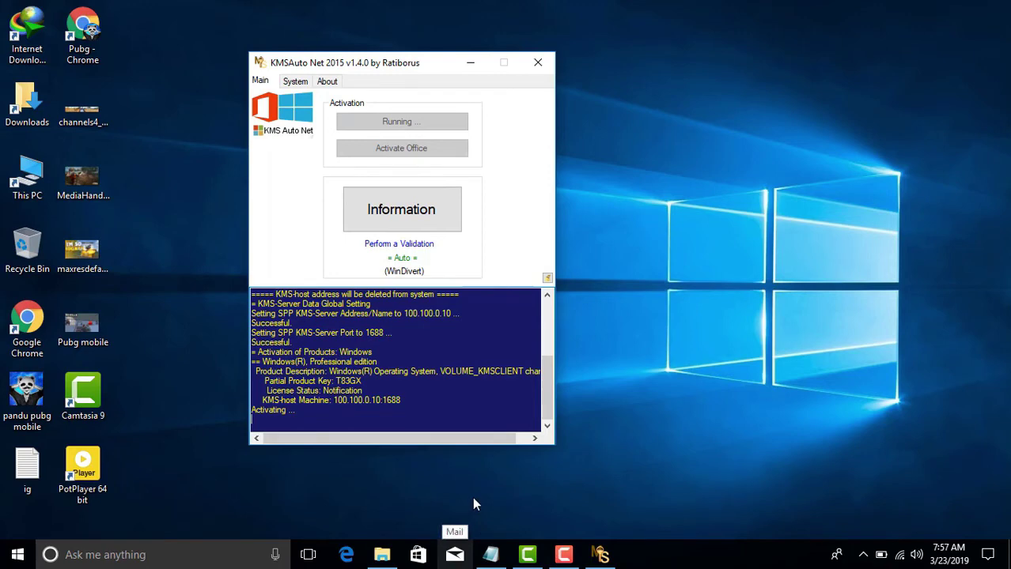
pyautogui.rightClick(35, 171)
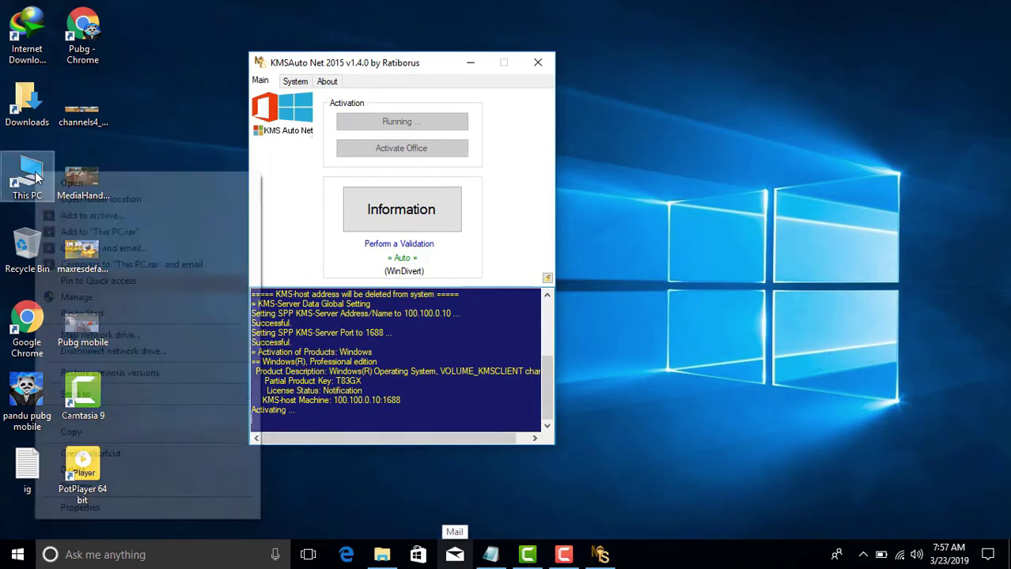
pyautogui.rightClick(633, 152)
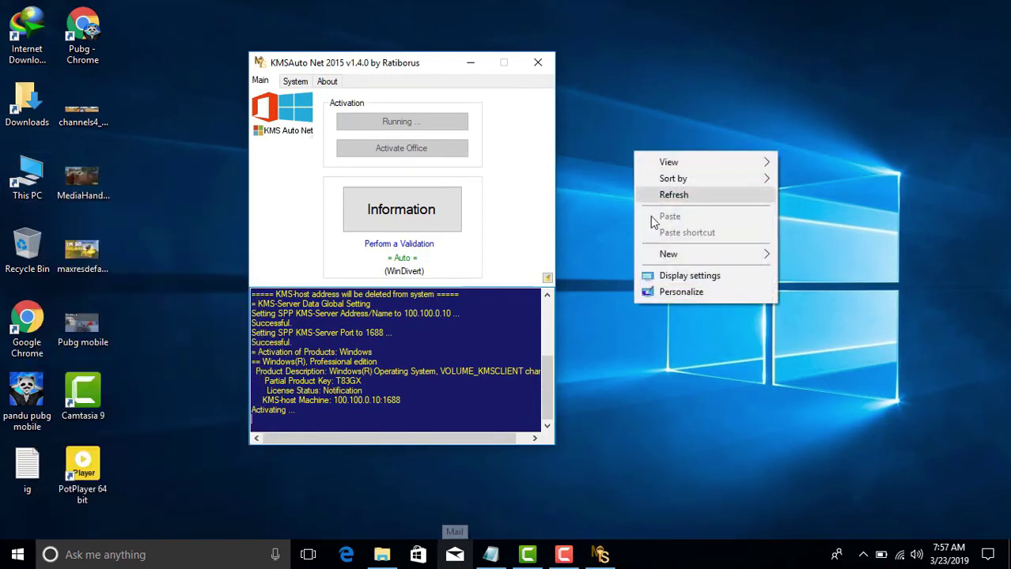
pyautogui.click(668, 294)
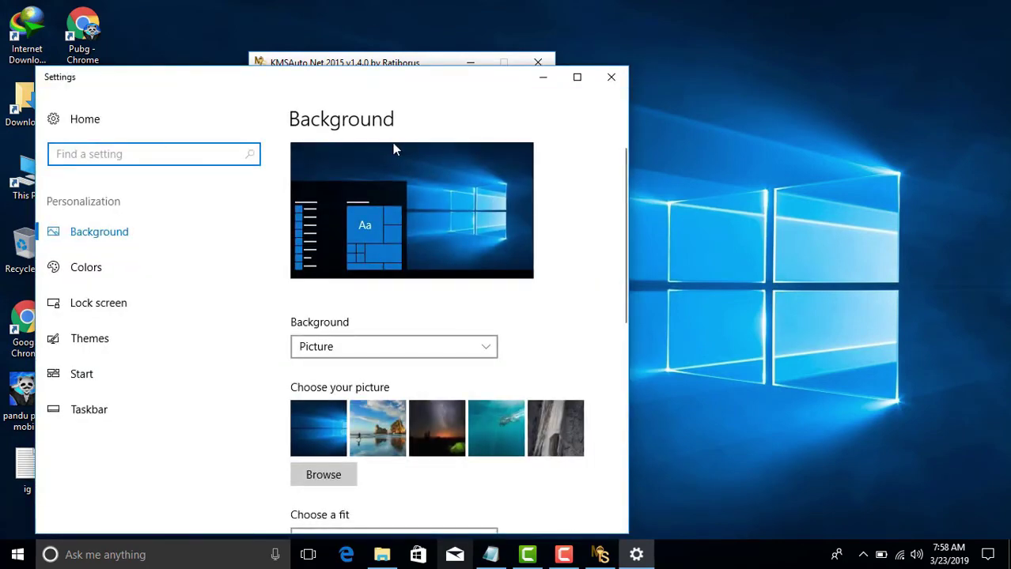
pyautogui.click(611, 77)
# Add the line "now see my windows is activted" to the Notepad note
pyautogui.click(491, 554)
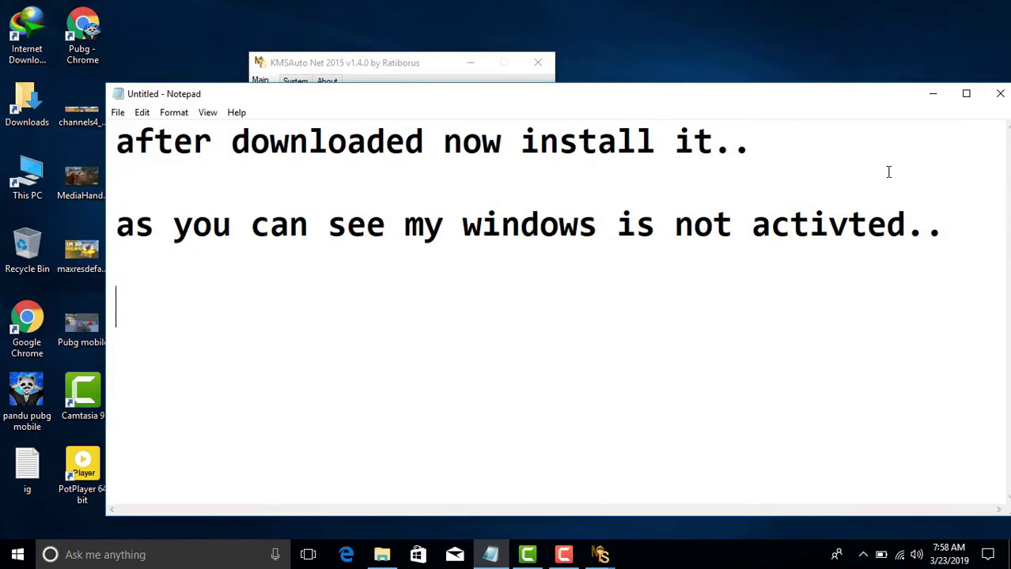
pyautogui.write('now see my w')
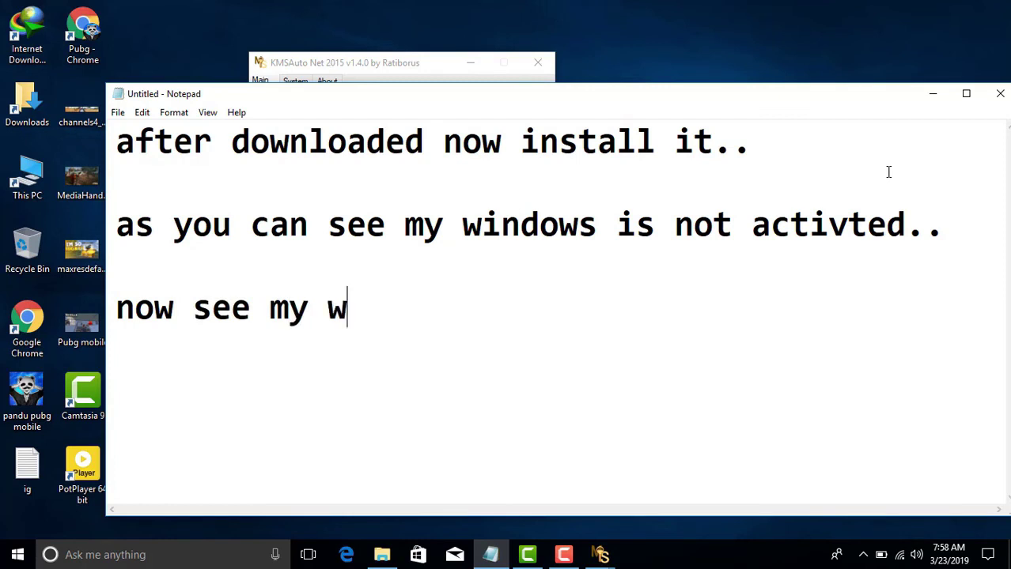
pyautogui.write('indows is ac')
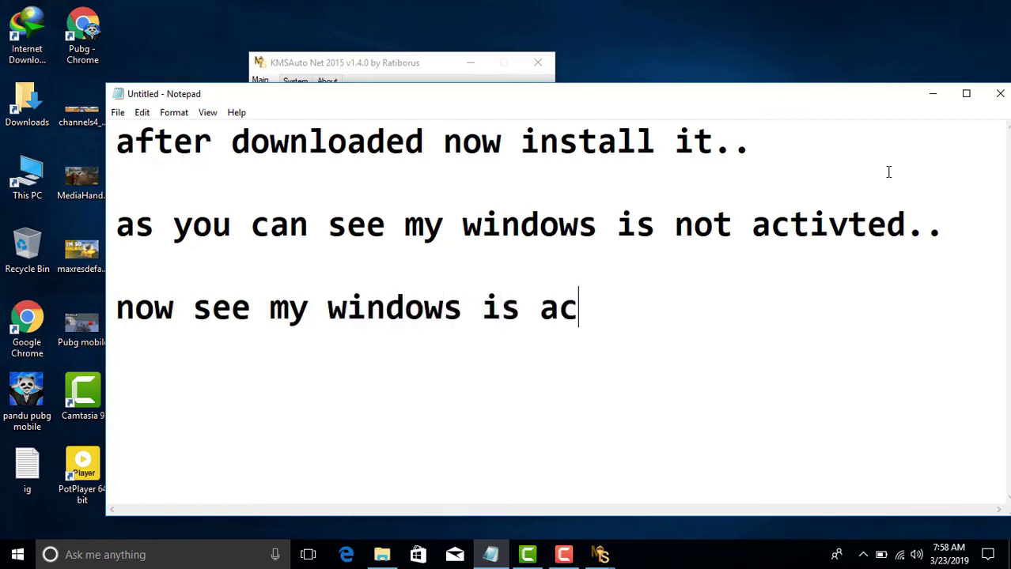
pyautogui.write('tived')
pyautogui.press('BackSpace')
pyautogui.press('BackSpace')
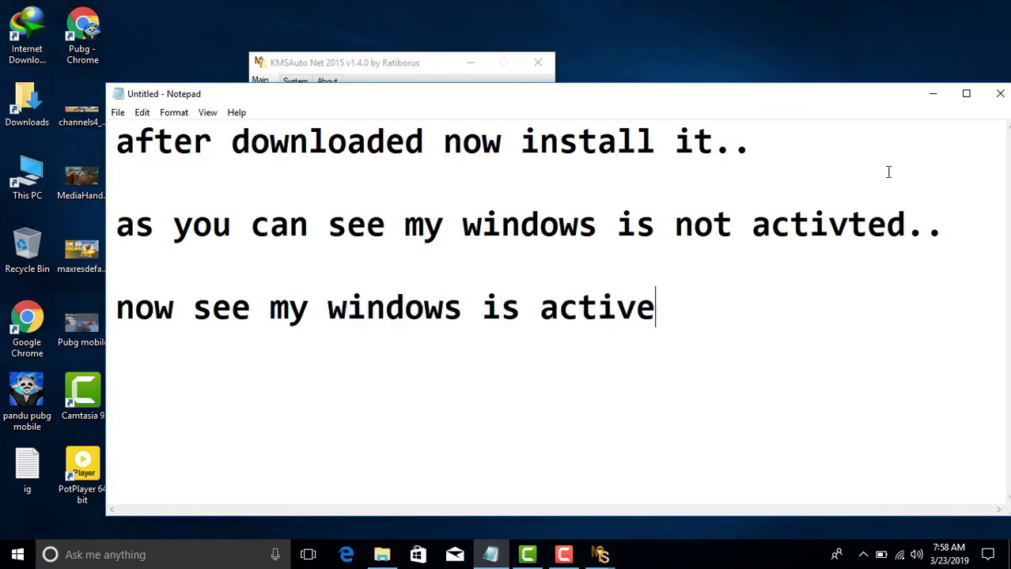
pyautogui.write('ted ')
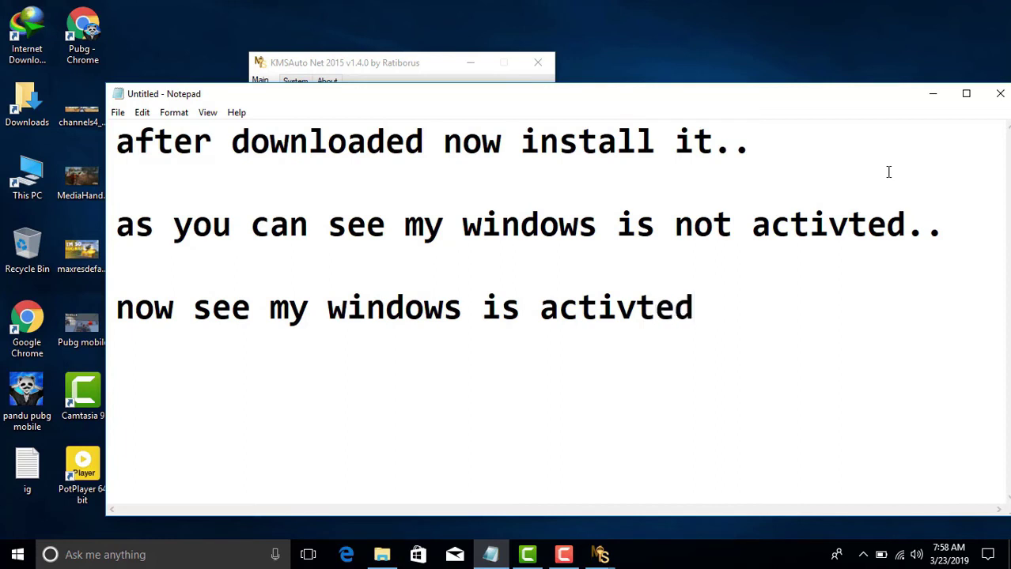
# Add the closing lines "how it's easy.." and "official-kmspico.com" to the note
pyautogui.write('how ')
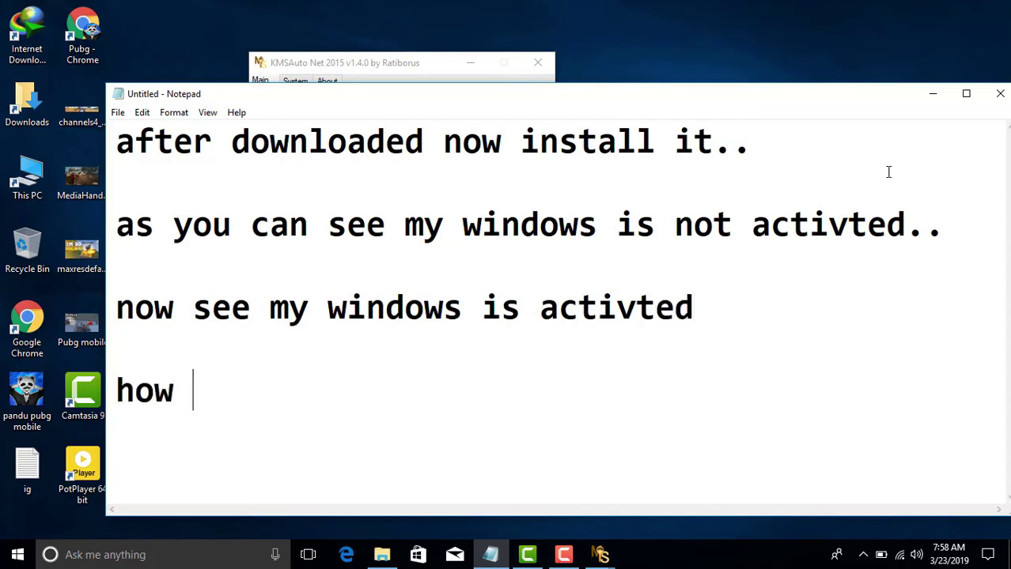
pyautogui.write("it's eas")
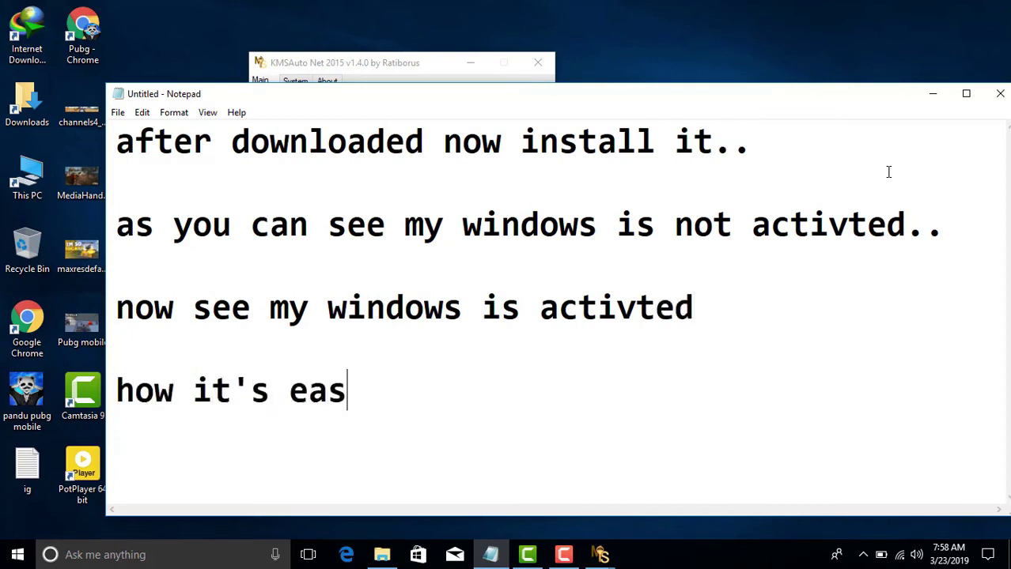
pyautogui.write('y..')
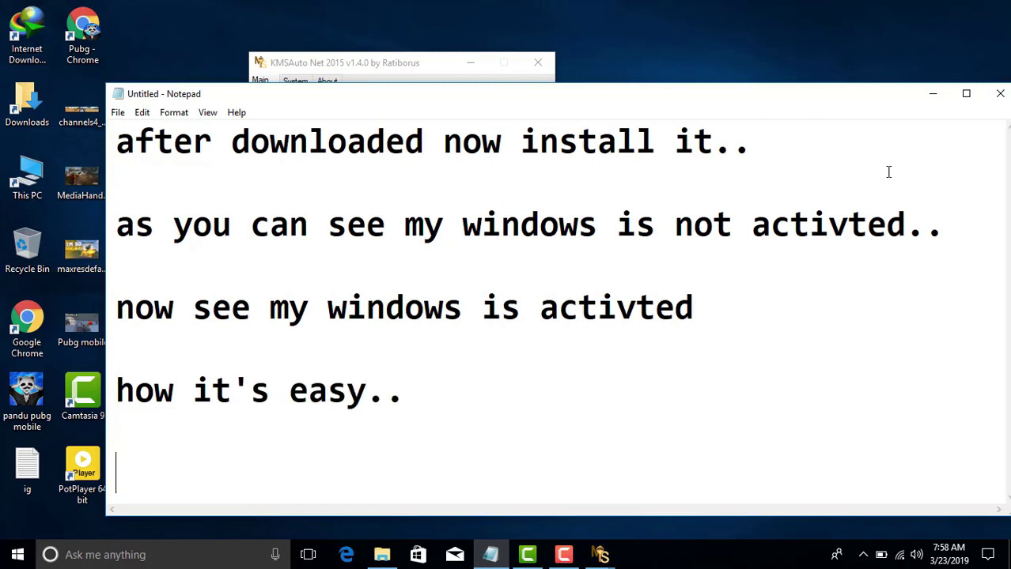
pyautogui.write('official')
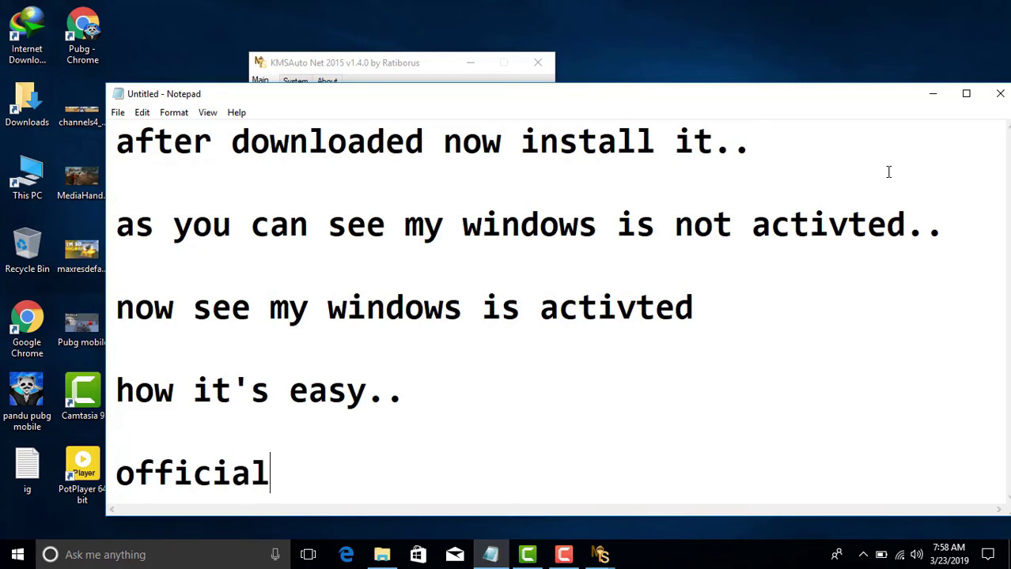
pyautogui.write('-kmspico.com')
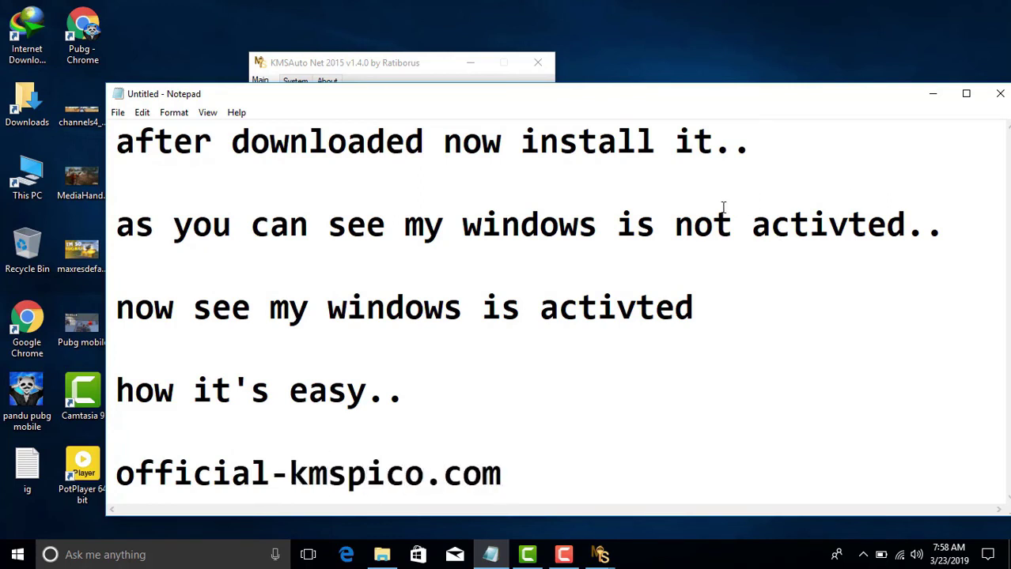
# Extend the note's last line to read "official-kmspico.com is real site use only this" and highlight the site address in it
pyautogui.write(' is real')
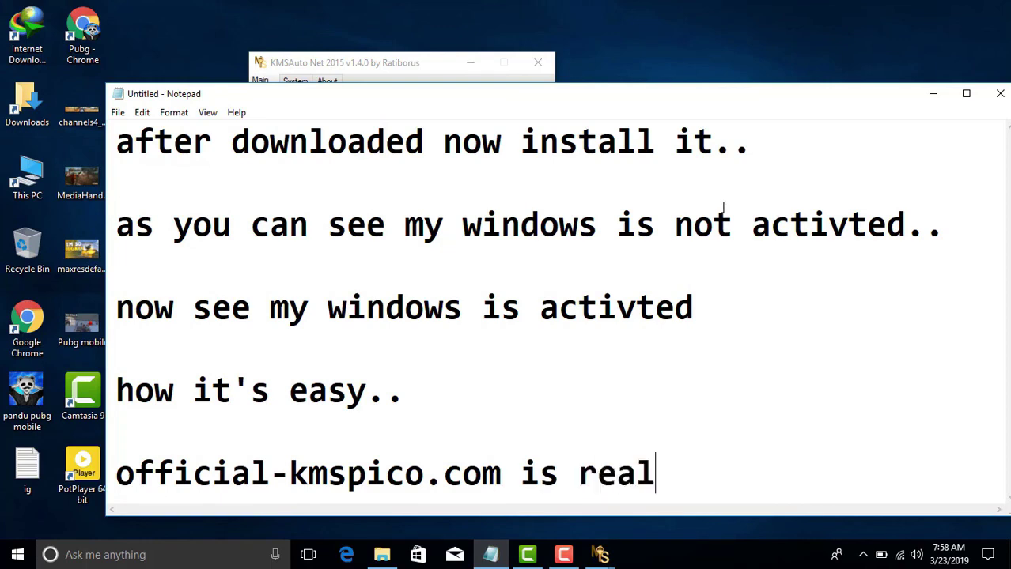
pyautogui.write(' site fol')
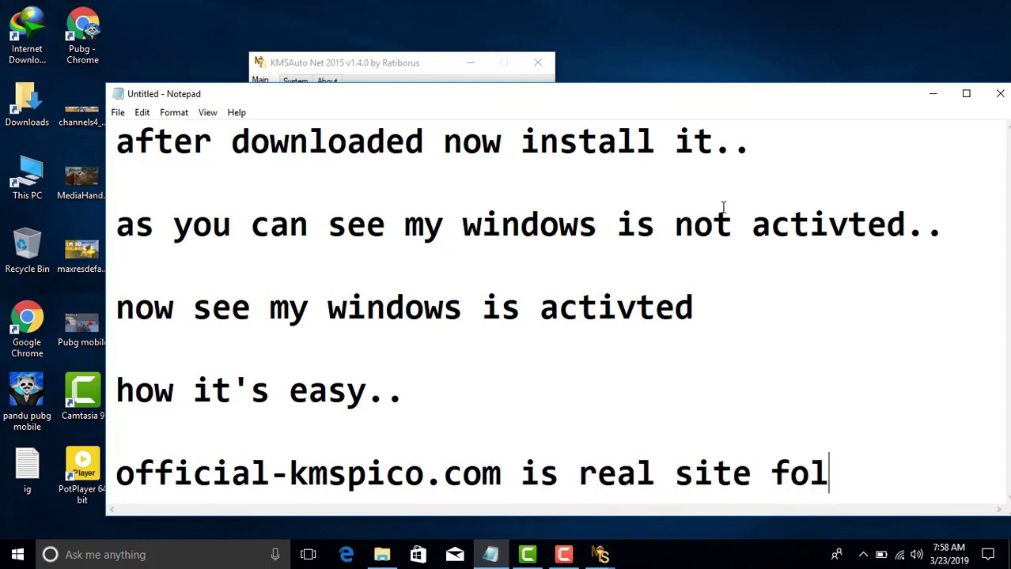
pyautogui.write('l')
pyautogui.press('BackSpace')
pyautogui.press('BackSpace')
pyautogui.press('BackSpace')
pyautogui.press('BackSpace')
pyautogui.write('u')
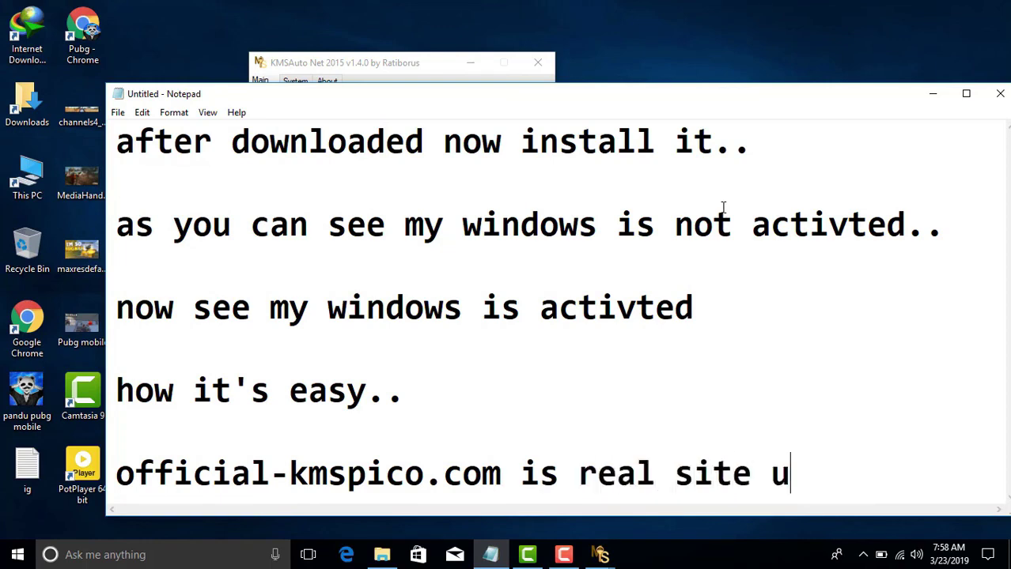
pyautogui.write('se only ')
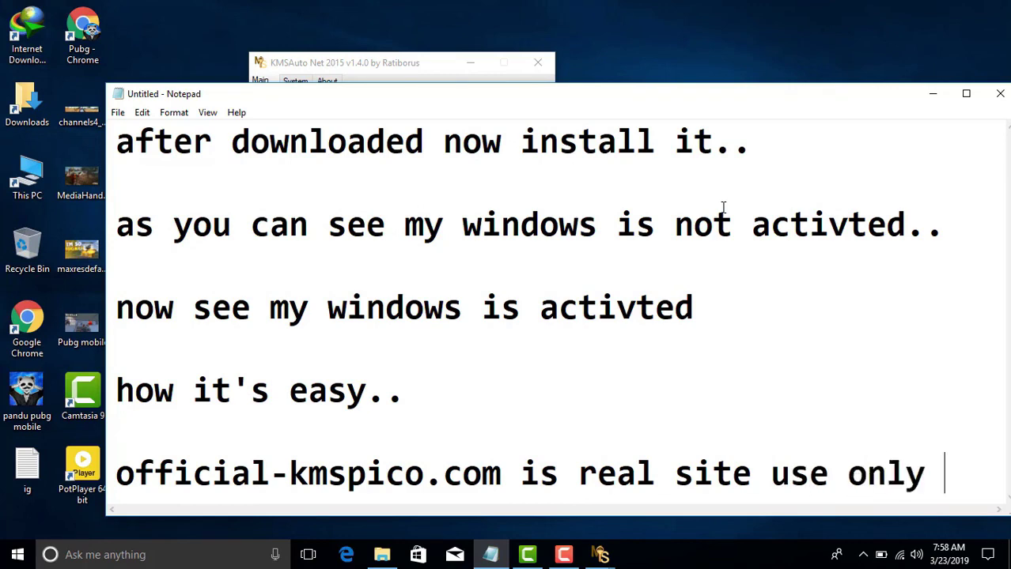
pyautogui.write('thid')
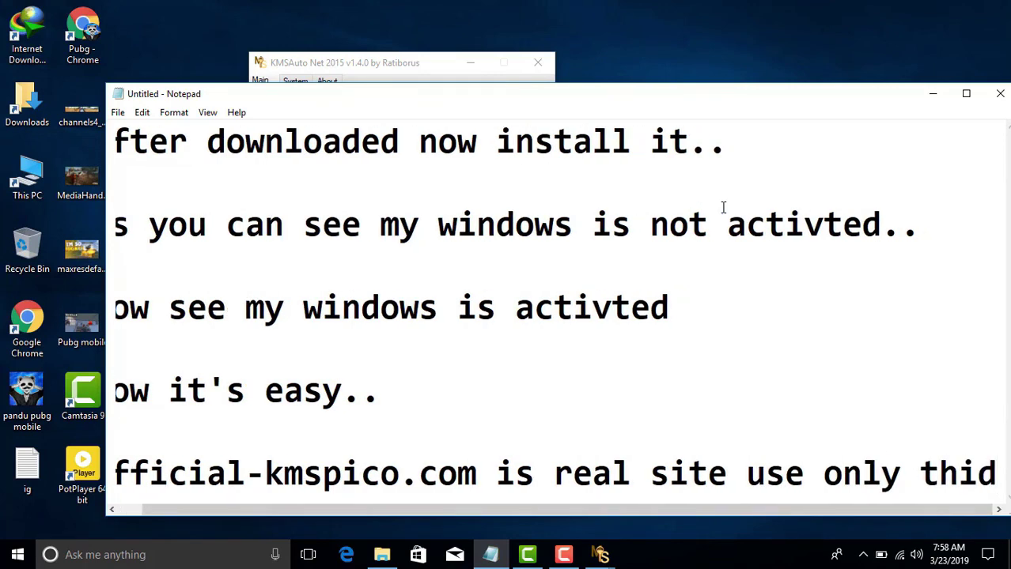
pyautogui.press('BackSpace')
pyautogui.write('s')
pyautogui.moveTo(477, 473); pyautogui.dragTo(110, 490)
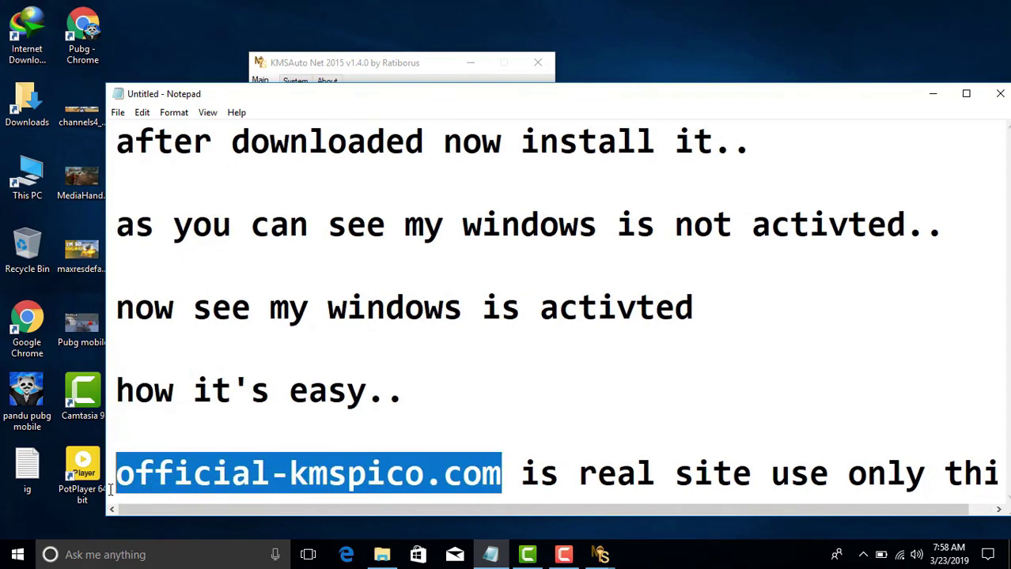
pyautogui.click(137, 484)
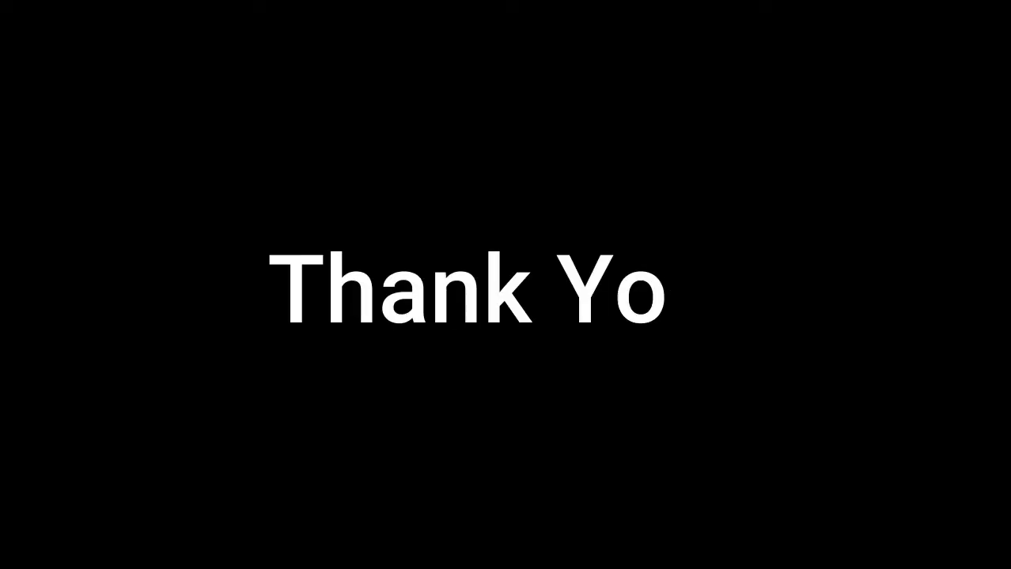